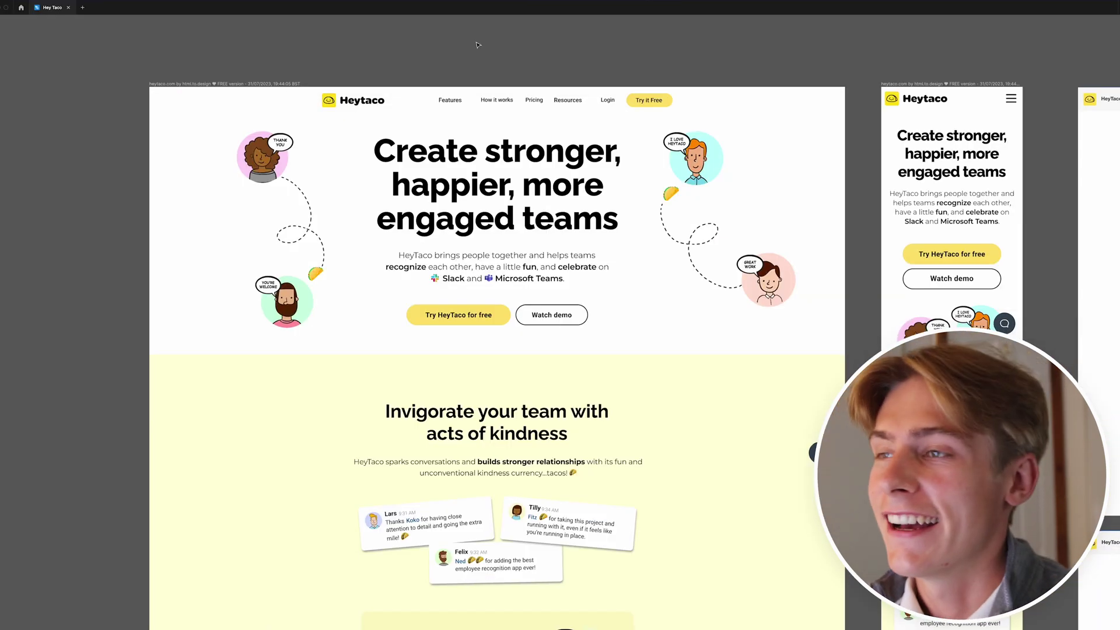
- Examine the hero section of the Heytaco desktop landing page, including its headline, illustrations and call-to-action buttons
{"action": "scroll", "coordinate": [472, 219], "scroll_direction": "right", "scroll_amount": 2}
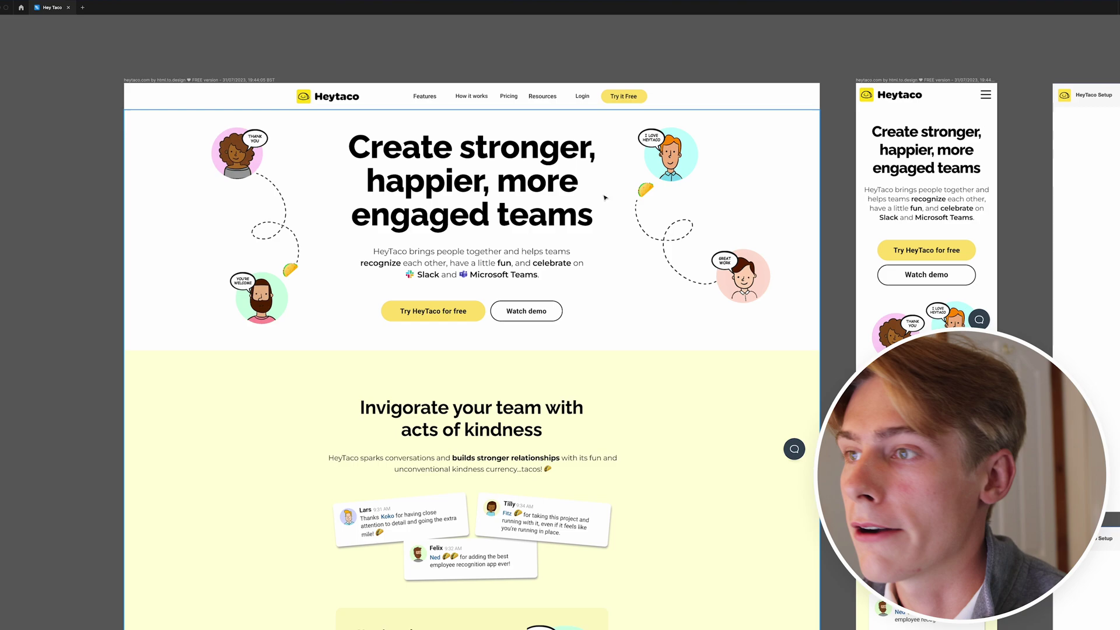
{"action": "scroll", "coordinate": [605, 197], "scroll_direction": "down", "scroll_amount": 2}
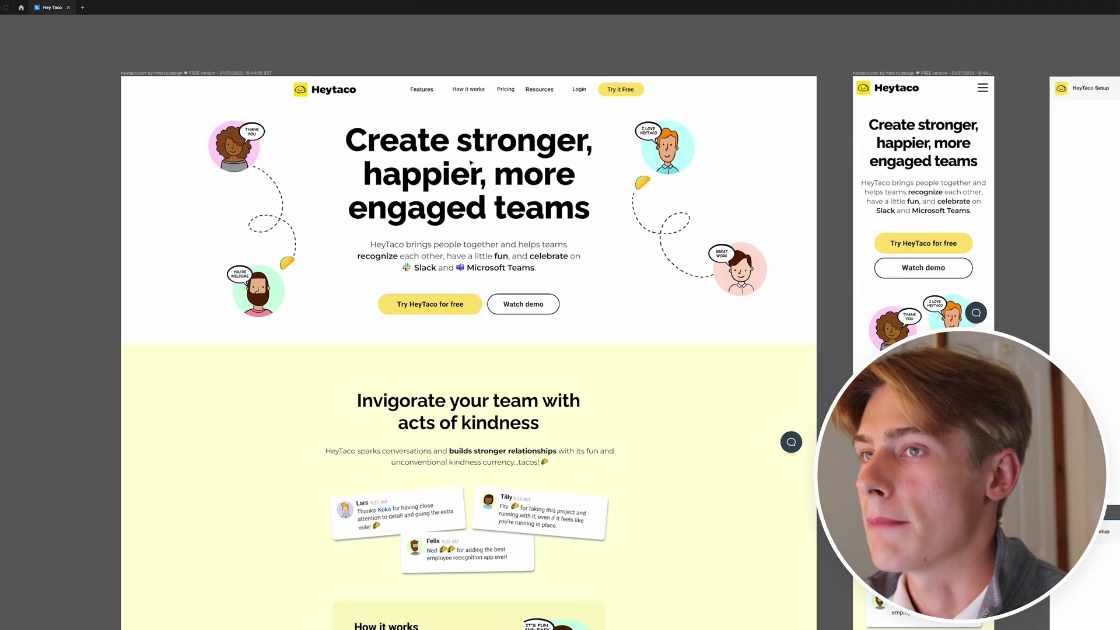
{"action": "scroll", "coordinate": [481, 246], "scroll_direction": "right", "scroll_amount": 2}
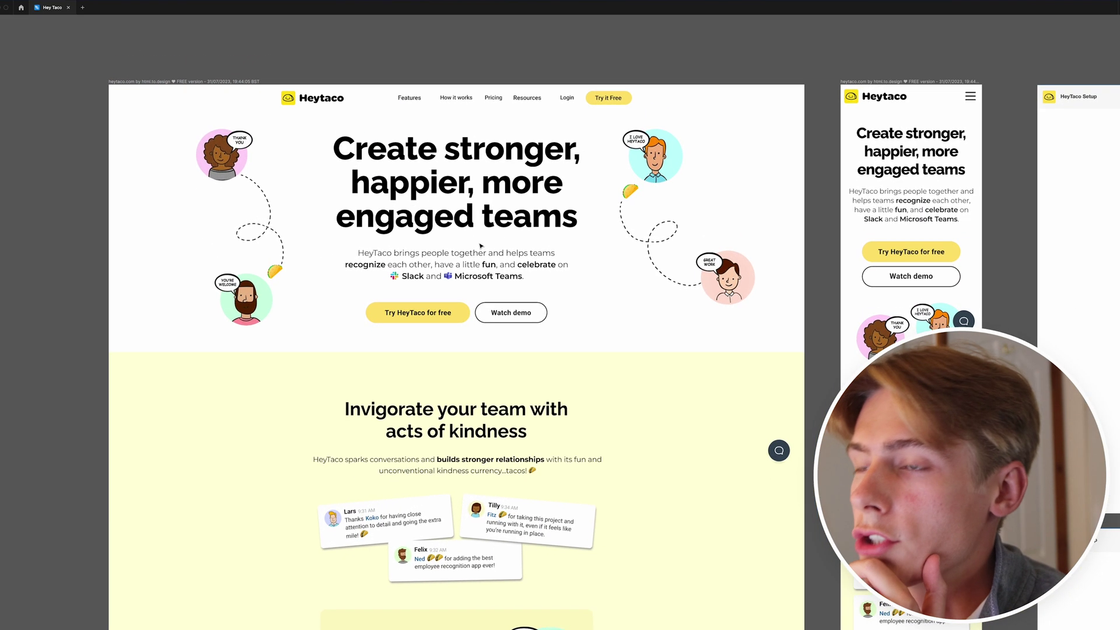
{"action": "scroll", "coordinate": [480, 245], "scroll_direction": "down", "scroll_amount": 1}
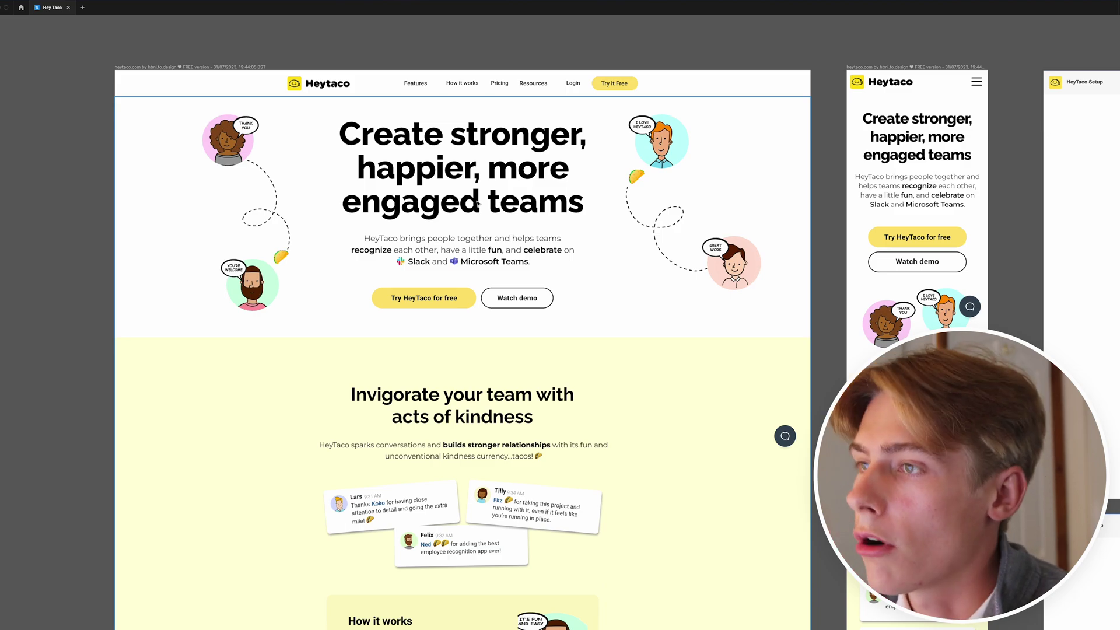
{"action": "scroll", "coordinate": [477, 203], "scroll_direction": "down", "scroll_amount": 2}
{"action": "scroll", "coordinate": [478, 203], "scroll_direction": "up", "scroll_amount": 1}
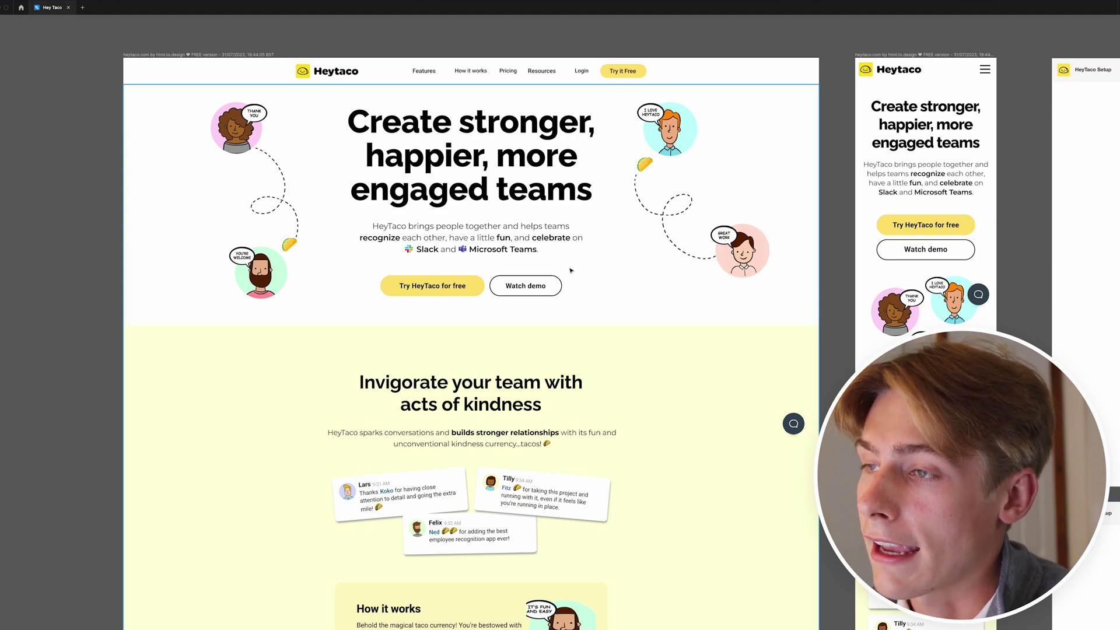
{"action": "scroll", "coordinate": [571, 271], "scroll_direction": "left", "scroll_amount": 2}
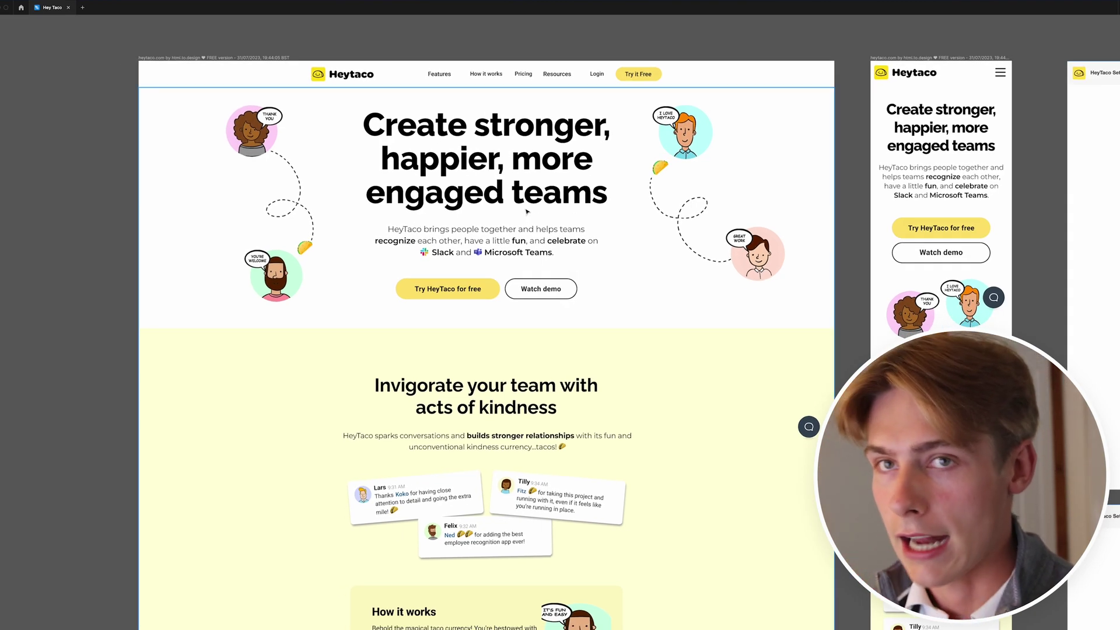
{"action": "scroll", "coordinate": [527, 212], "scroll_direction": "down", "scroll_amount": 4}
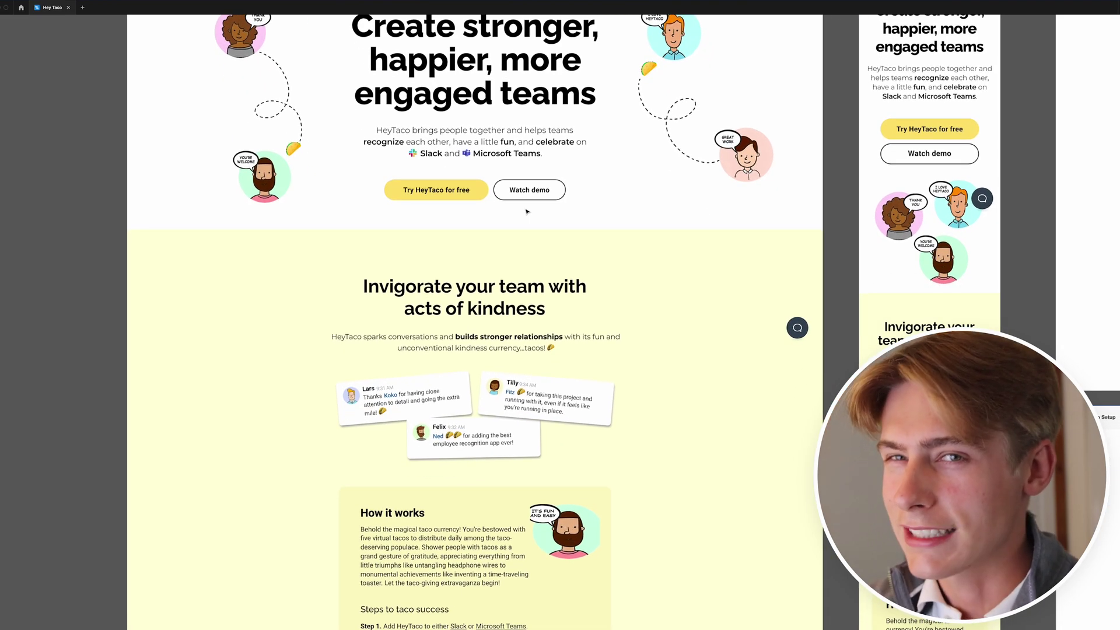
{"action": "scroll", "coordinate": [527, 211], "scroll_direction": "up", "scroll_amount": 3}
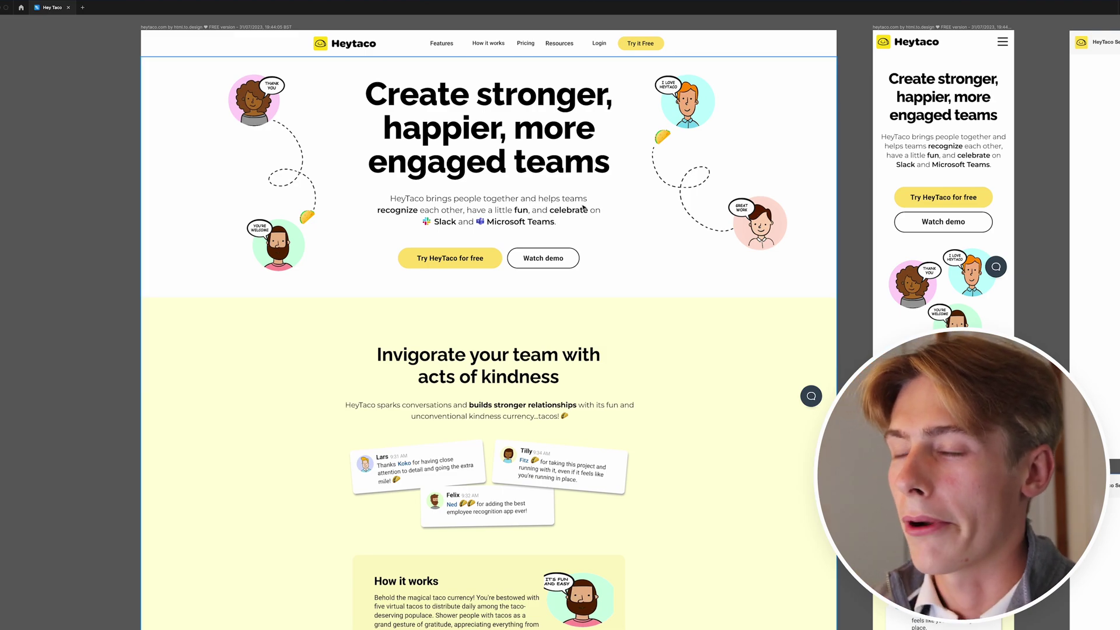
- Examine the desktop landing page from the acts of kindness section through How it works, Features and the award badges
{"action": "scroll", "coordinate": [583, 207], "scroll_direction": "down", "scroll_amount": 6}
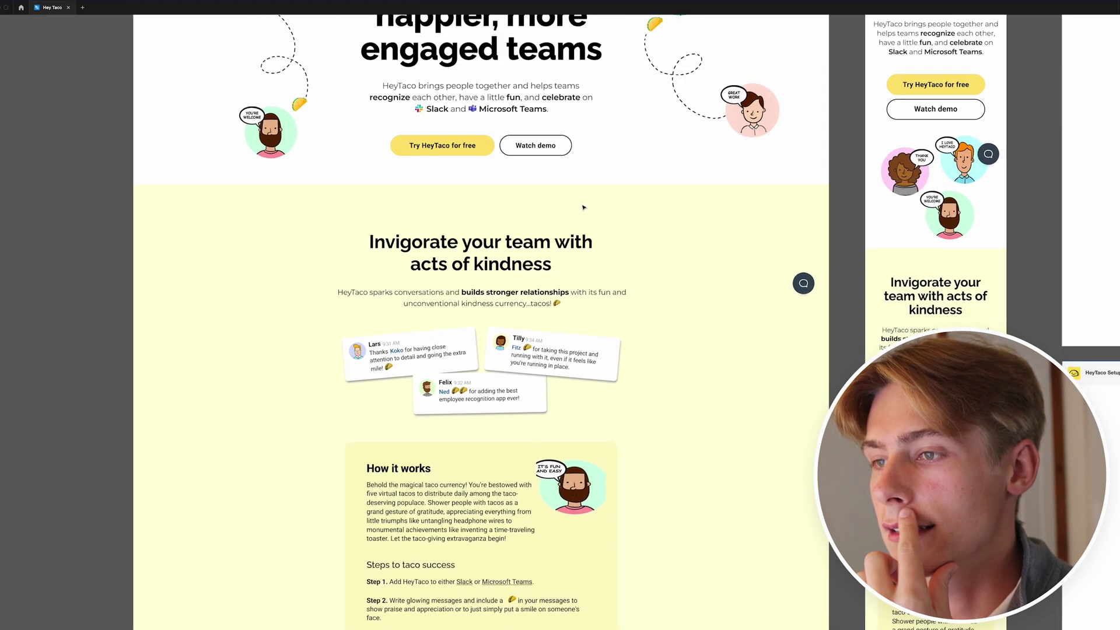
{"action": "scroll", "coordinate": [583, 207], "scroll_direction": "down", "scroll_amount": 2}
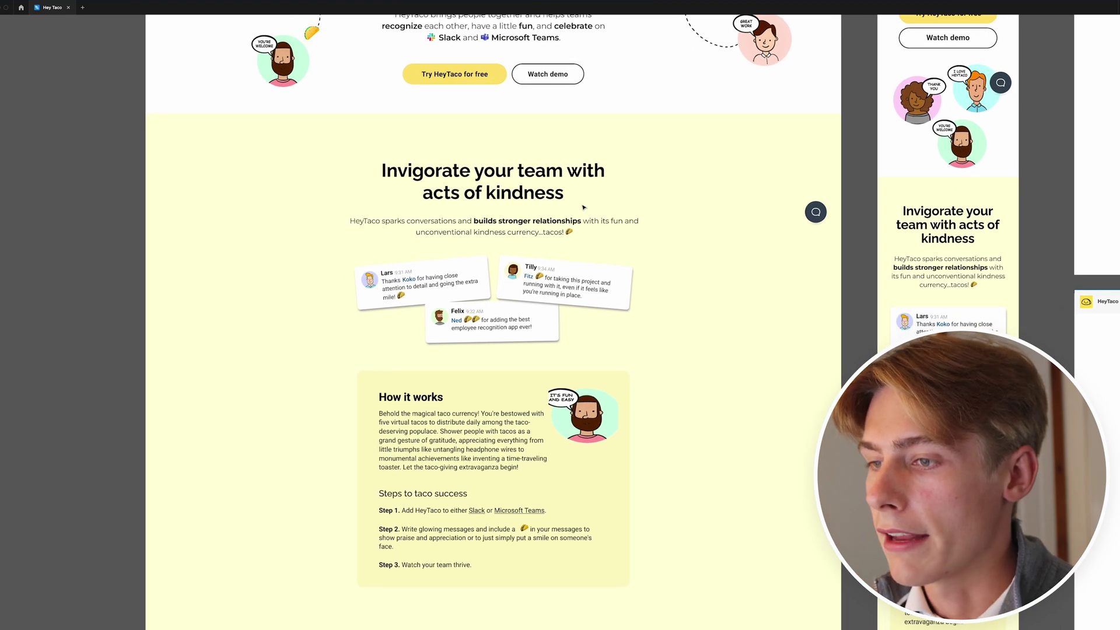
{"action": "scroll", "coordinate": [528, 421], "scroll_direction": "down", "scroll_amount": 1}
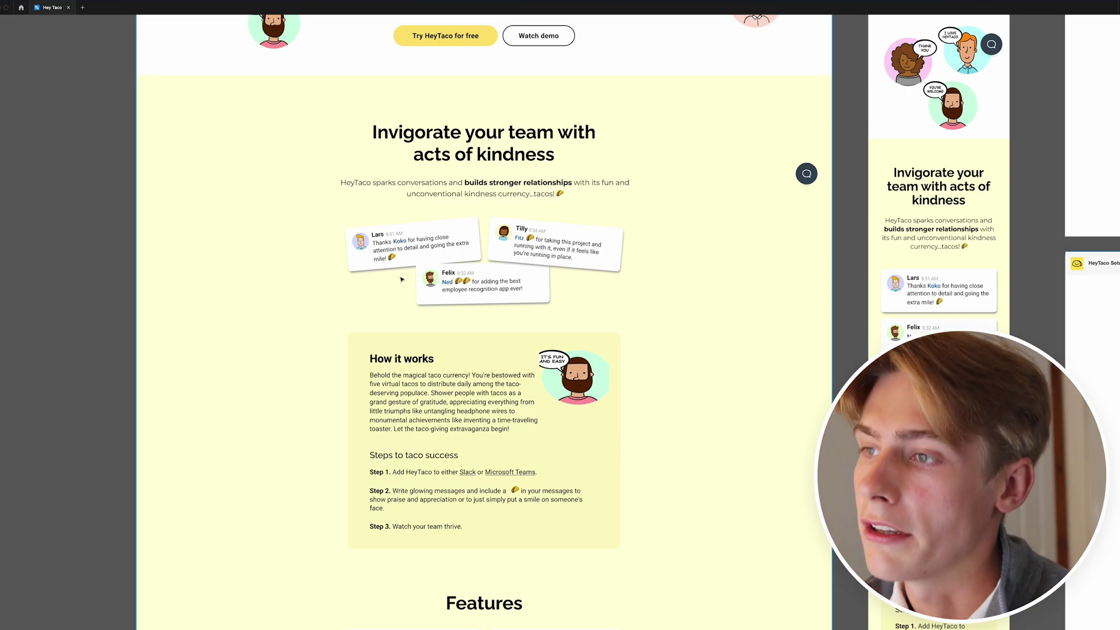
{"action": "scroll", "coordinate": [439, 323], "scroll_direction": "down", "scroll_amount": 7}
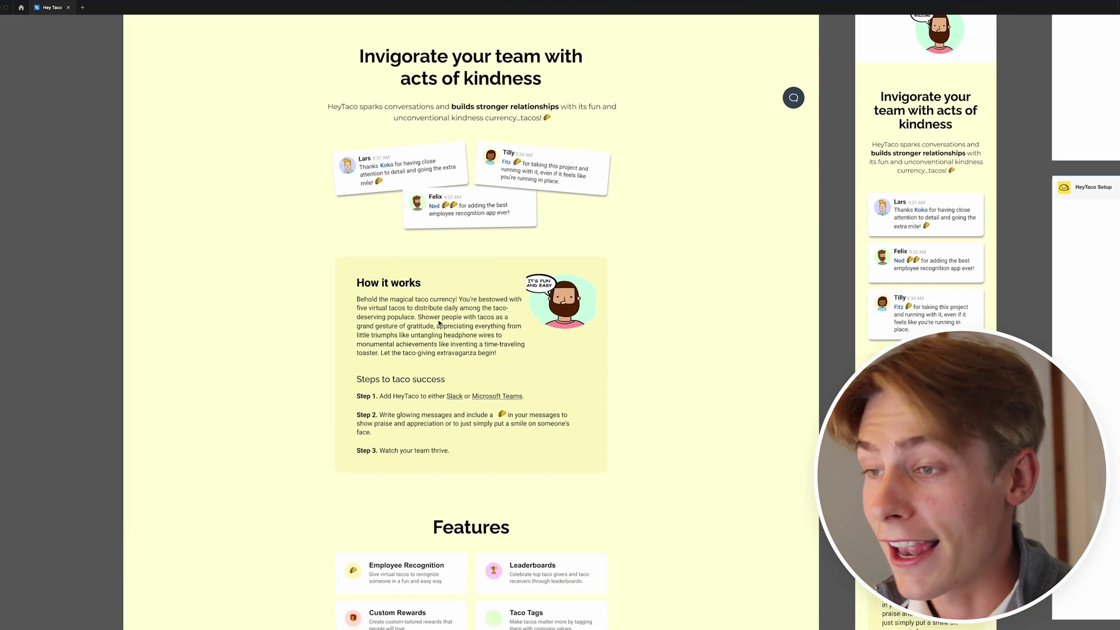
{"action": "scroll", "coordinate": [439, 323], "scroll_direction": "down", "scroll_amount": 5}
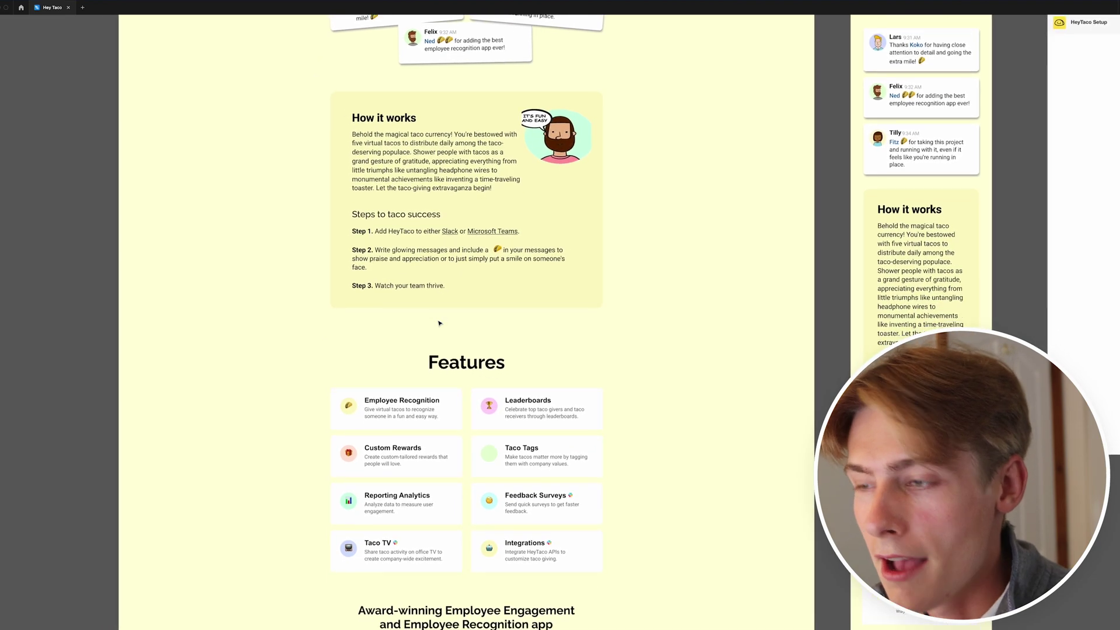
{"action": "scroll", "coordinate": [439, 323], "scroll_direction": "down", "scroll_amount": 3}
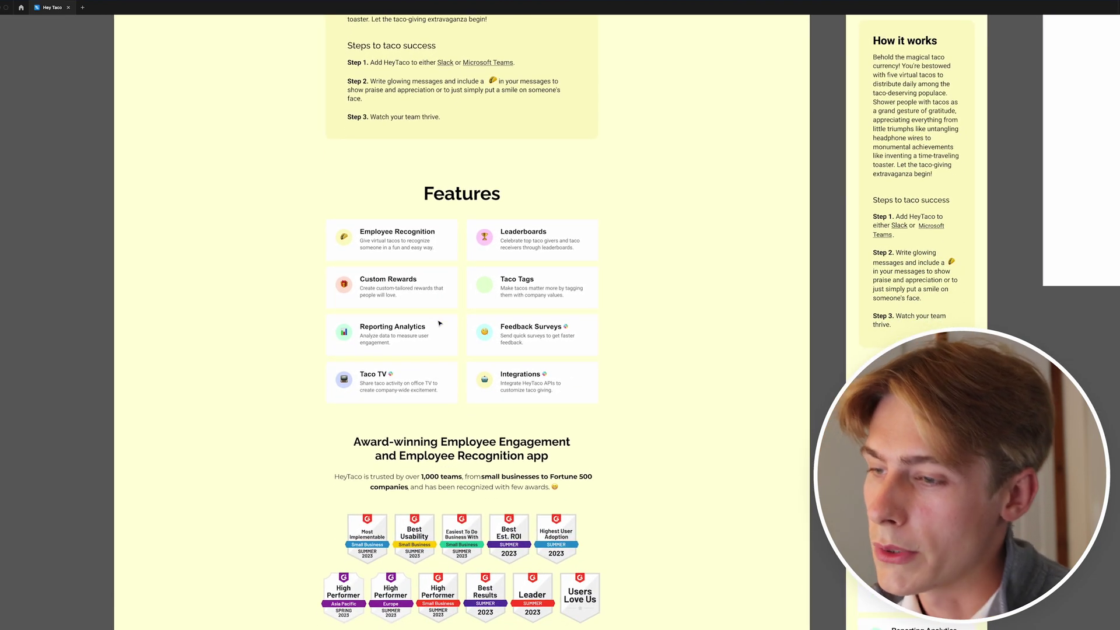
{"action": "scroll", "coordinate": [439, 323], "scroll_direction": "down", "scroll_amount": 3}
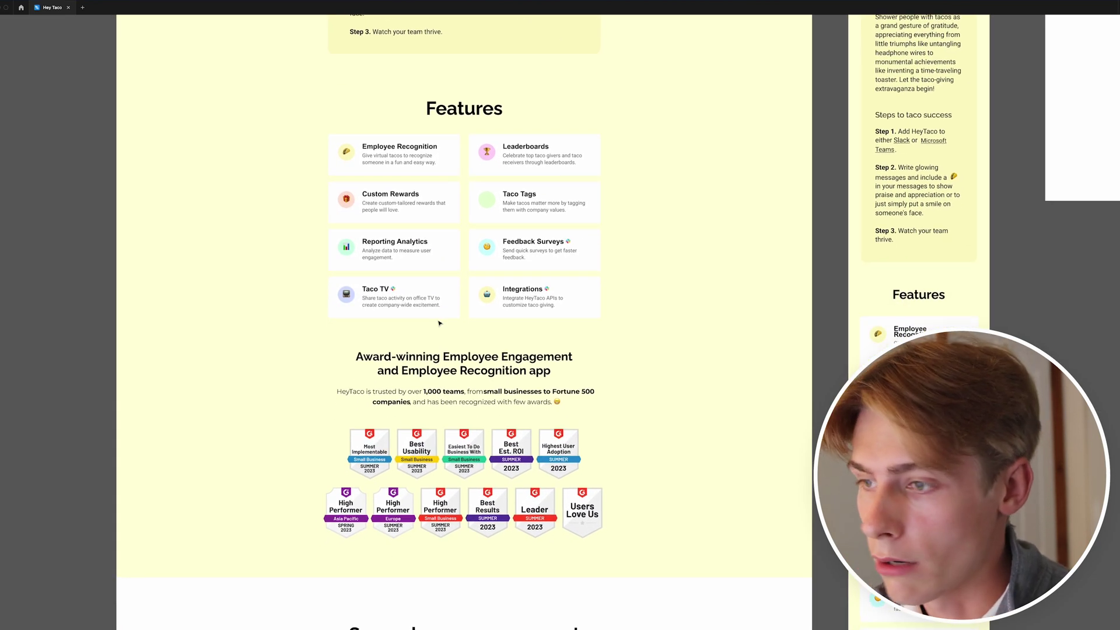
{"action": "scroll", "coordinate": [439, 324], "scroll_direction": "down", "scroll_amount": 8}
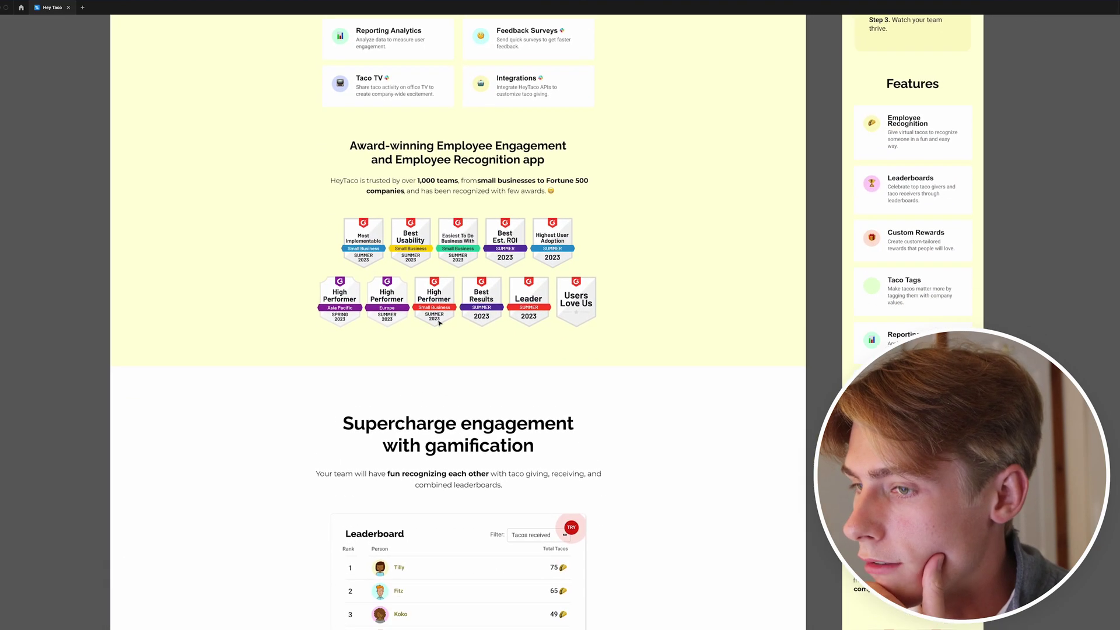
{"action": "scroll", "coordinate": [439, 323], "scroll_direction": "down", "scroll_amount": 8}
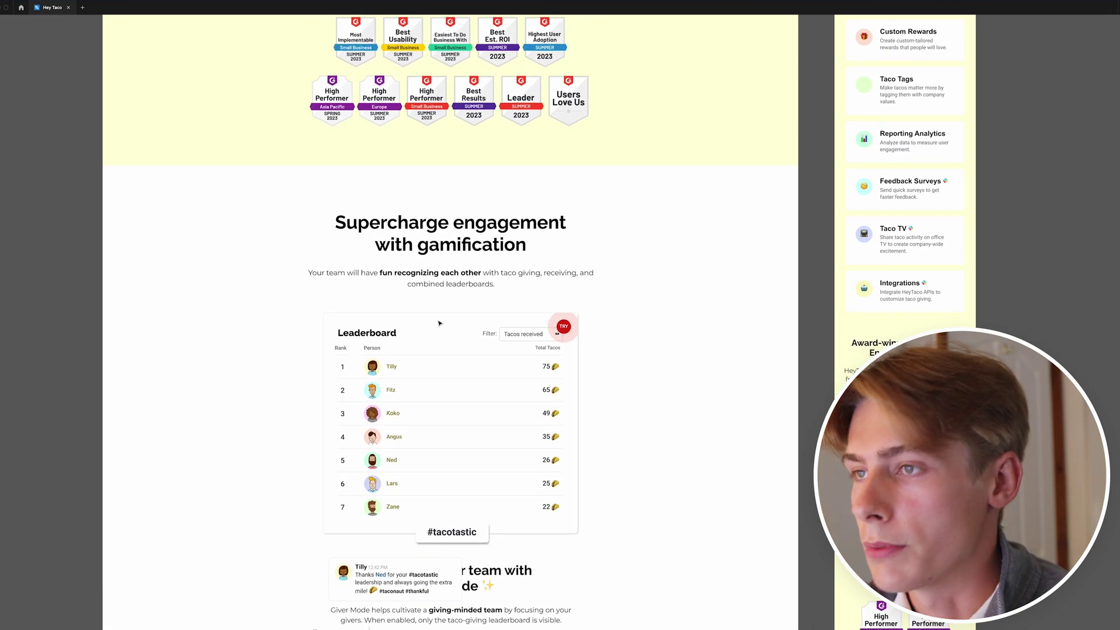
- Examine the leaderboard in the gamification section and try its taco filter
{"action": "scroll", "coordinate": [440, 323], "scroll_direction": "down", "scroll_amount": 3}
{"action": "scroll", "coordinate": [483, 411], "scroll_direction": "down", "scroll_amount": 1}
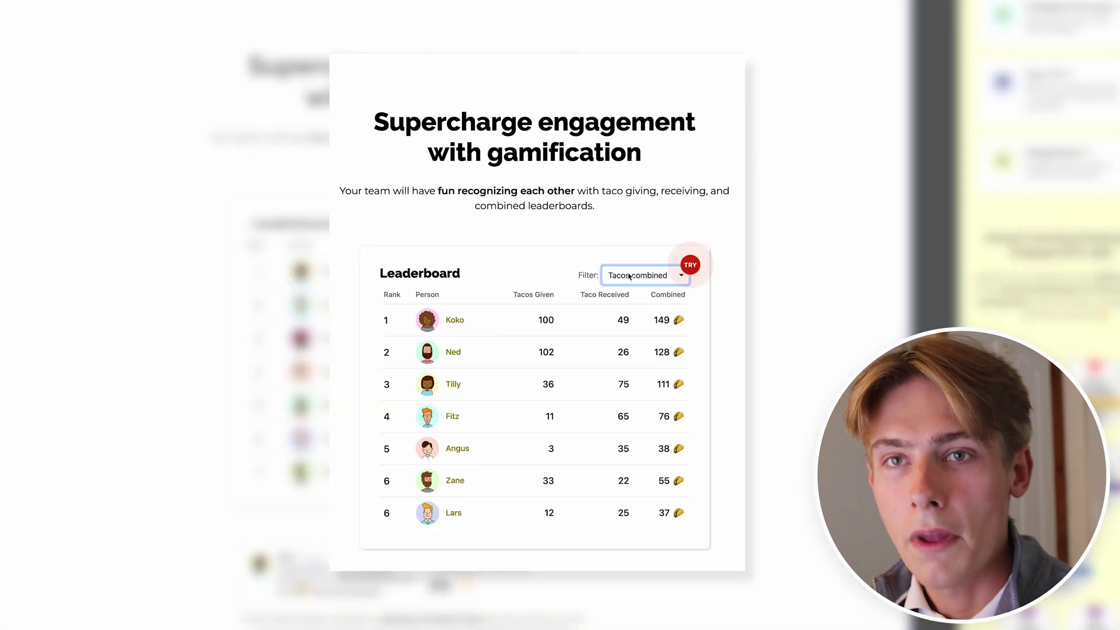
{"action": "left_click", "coordinate": [630, 276]}
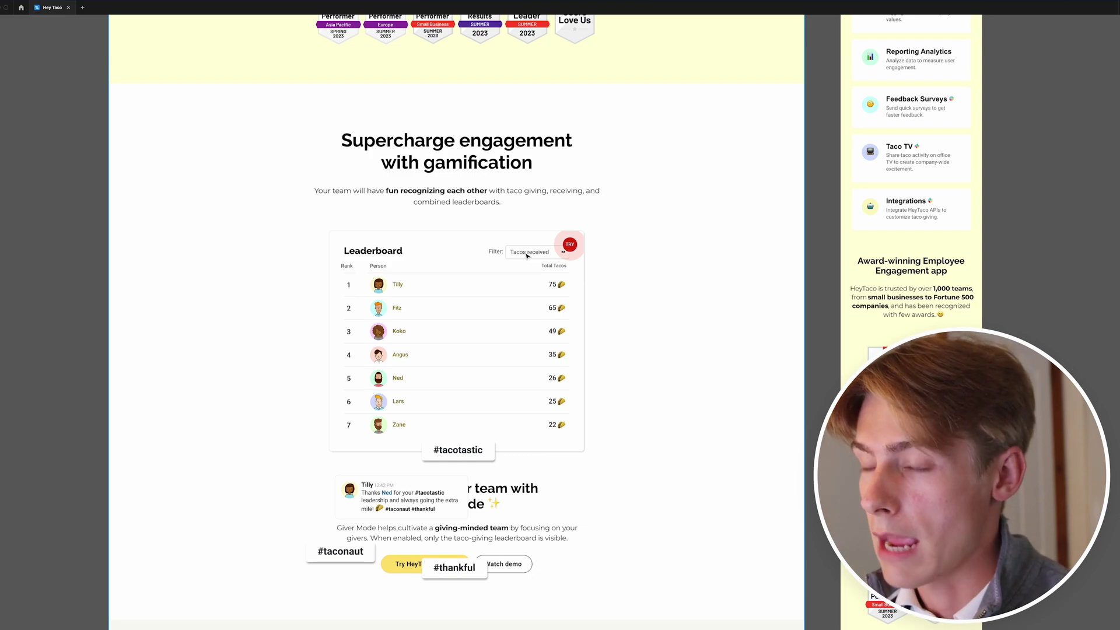
- Move the overlapping hashtag labels and message card into the empty area beneath the Unlock powerful insights text
{"action": "scroll", "coordinate": [526, 255], "scroll_direction": "down", "scroll_amount": 5}
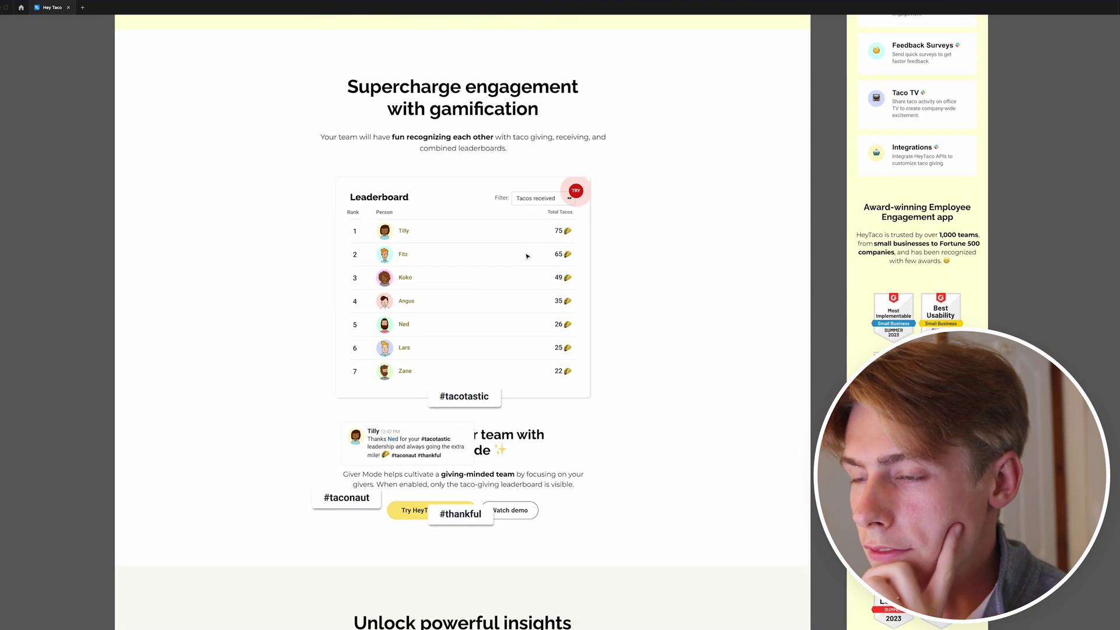
{"action": "scroll", "coordinate": [526, 254], "scroll_direction": "down", "scroll_amount": 6}
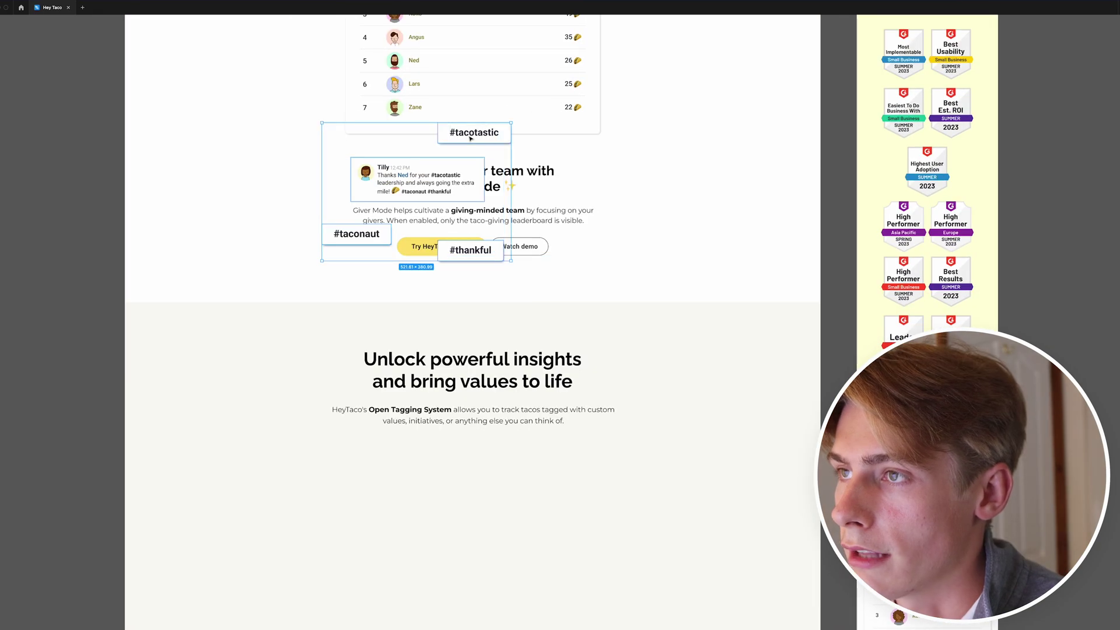
{"action": "left_click", "coordinate": [545, 441]}
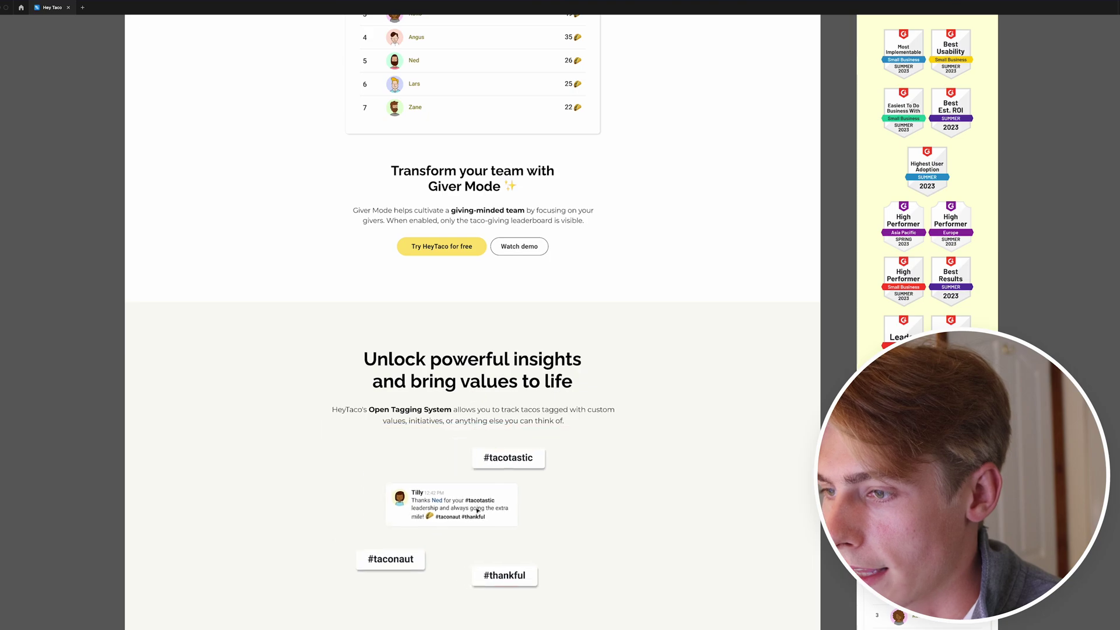
{"action": "scroll", "coordinate": [582, 501], "scroll_direction": "down", "scroll_amount": 15}
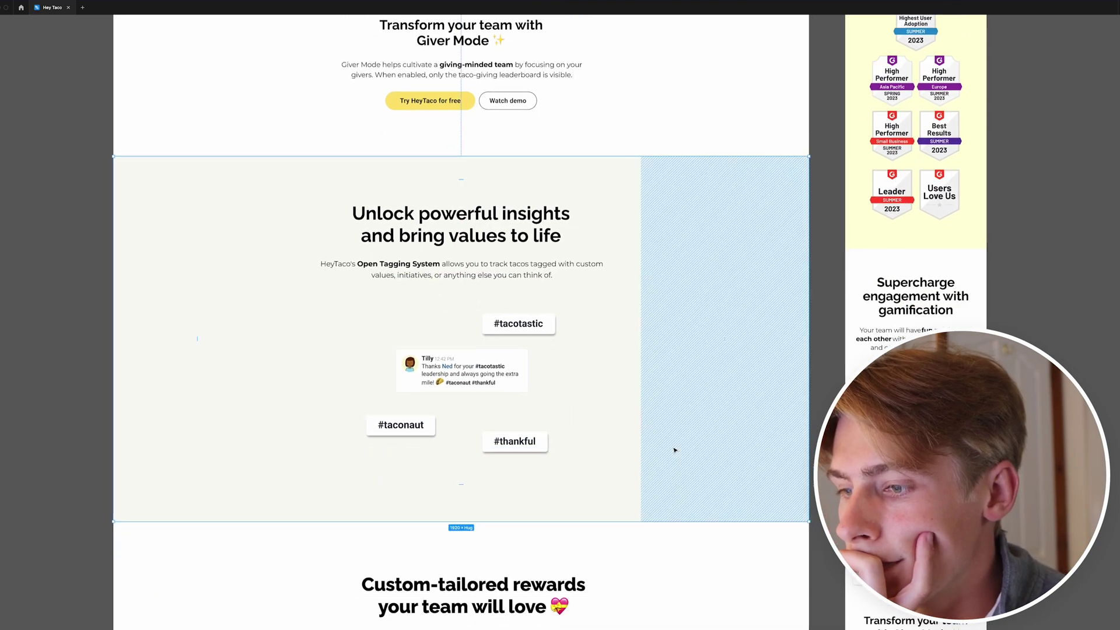
- Try different employee counts, including 446, in the staff turnover savings calculator
{"action": "scroll", "coordinate": [548, 410], "scroll_direction": "down", "scroll_amount": 10}
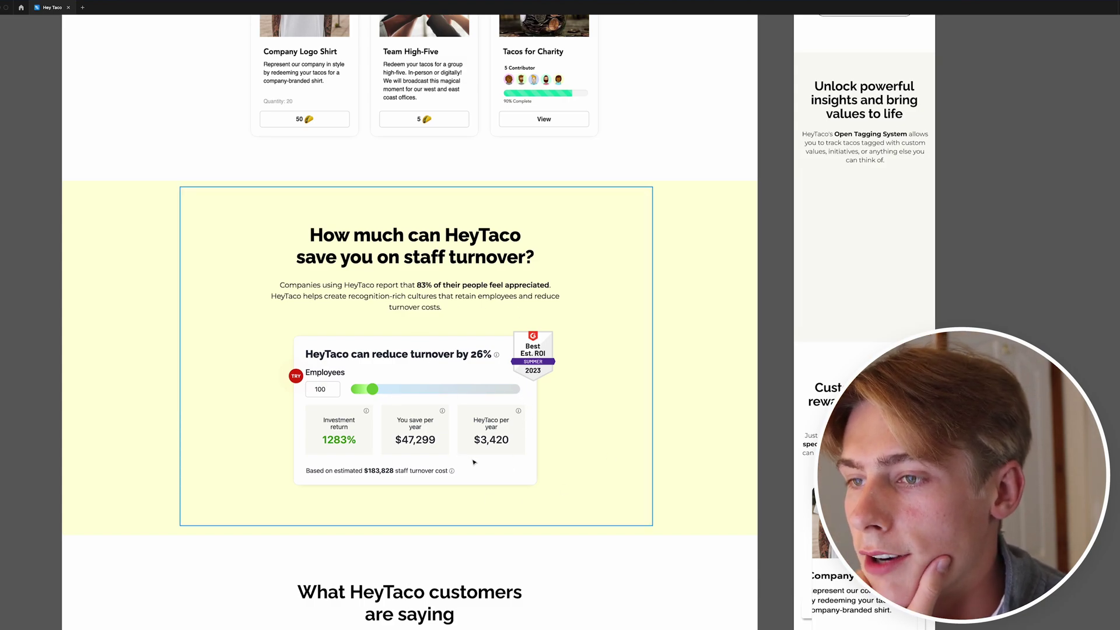
{"action": "left_click_drag", "start_coordinate": [372, 389], "coordinate": [426, 389]}
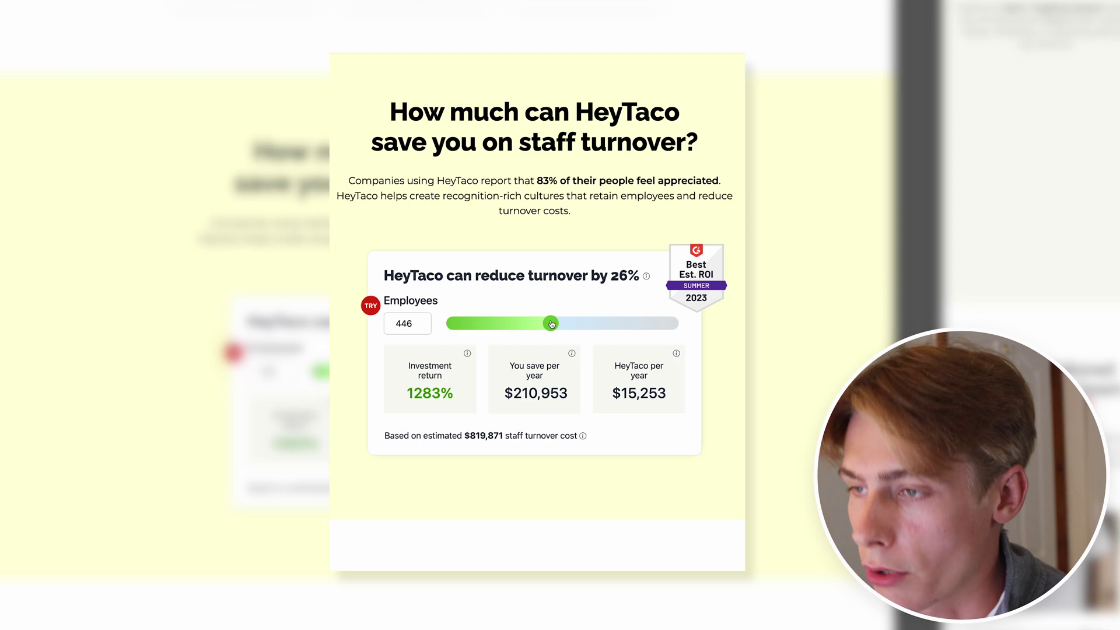
{"action": "left_click_drag", "start_coordinate": [551, 325], "coordinate": [476, 323]}
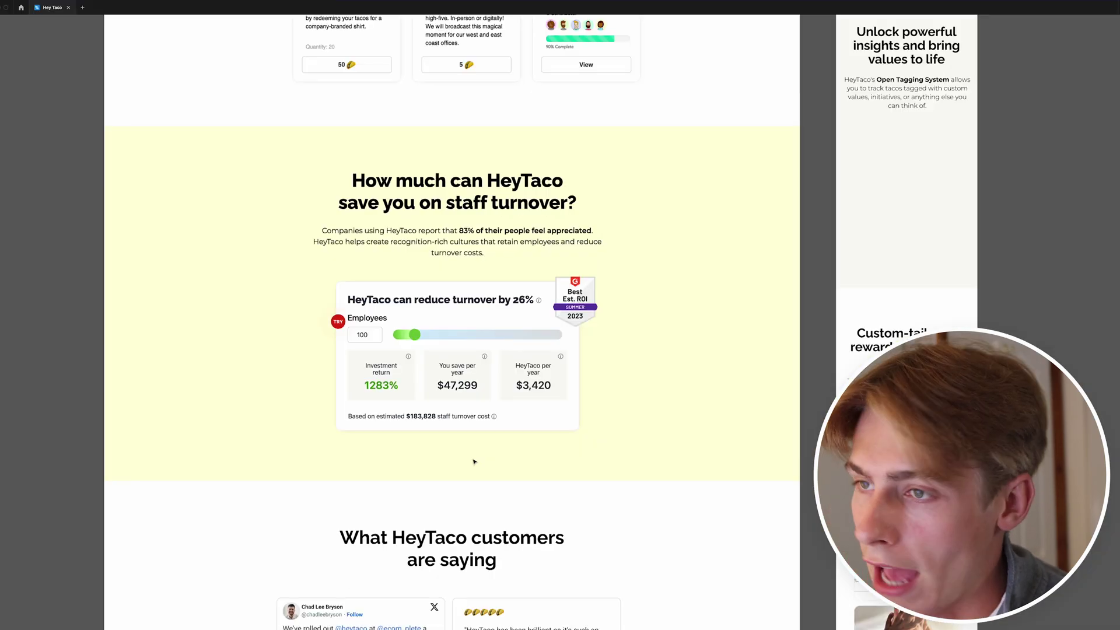
- Examine the rest of the desktop page, from the customer testimonials to the demo video, free trial section and footer
{"action": "scroll", "coordinate": [474, 461], "scroll_direction": "down", "scroll_amount": 2}
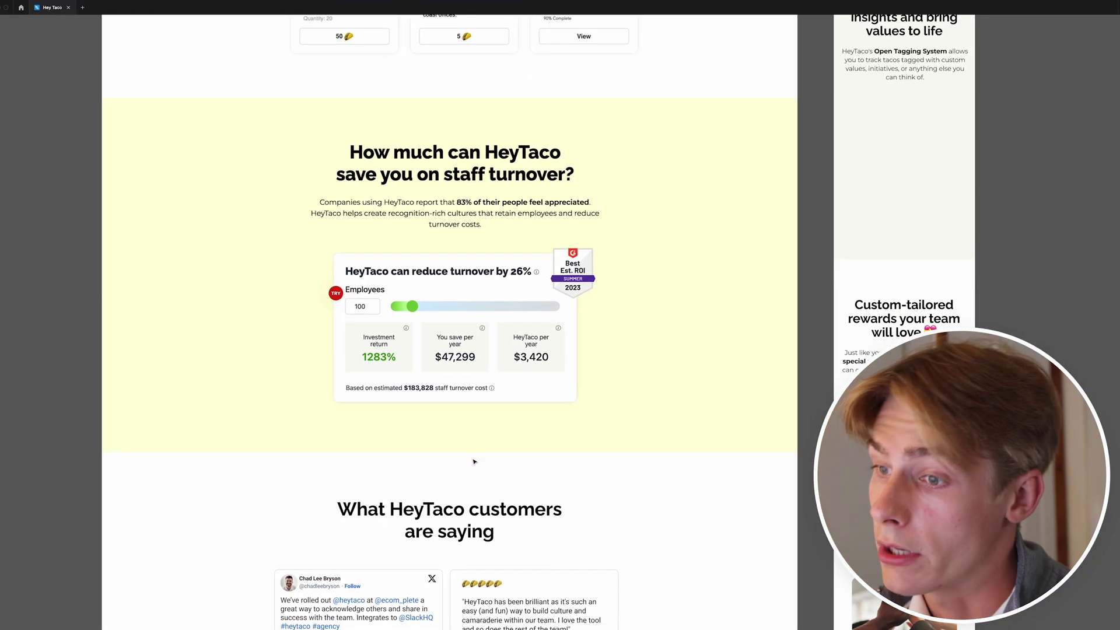
{"action": "scroll", "coordinate": [473, 462], "scroll_direction": "down", "scroll_amount": 3}
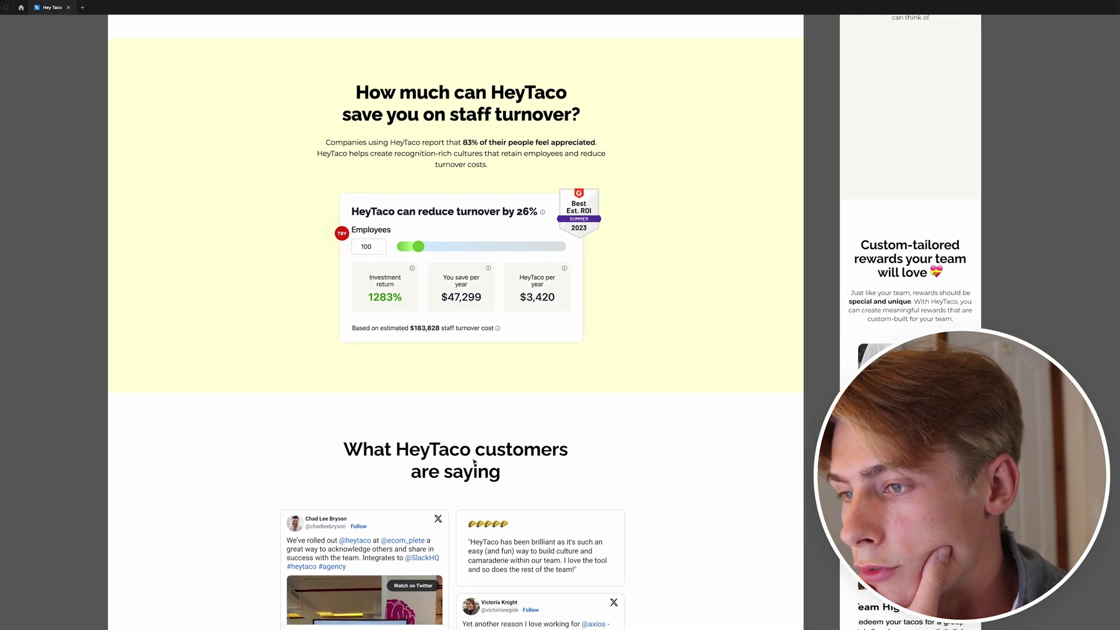
{"action": "scroll", "coordinate": [474, 462], "scroll_direction": "down", "scroll_amount": 15}
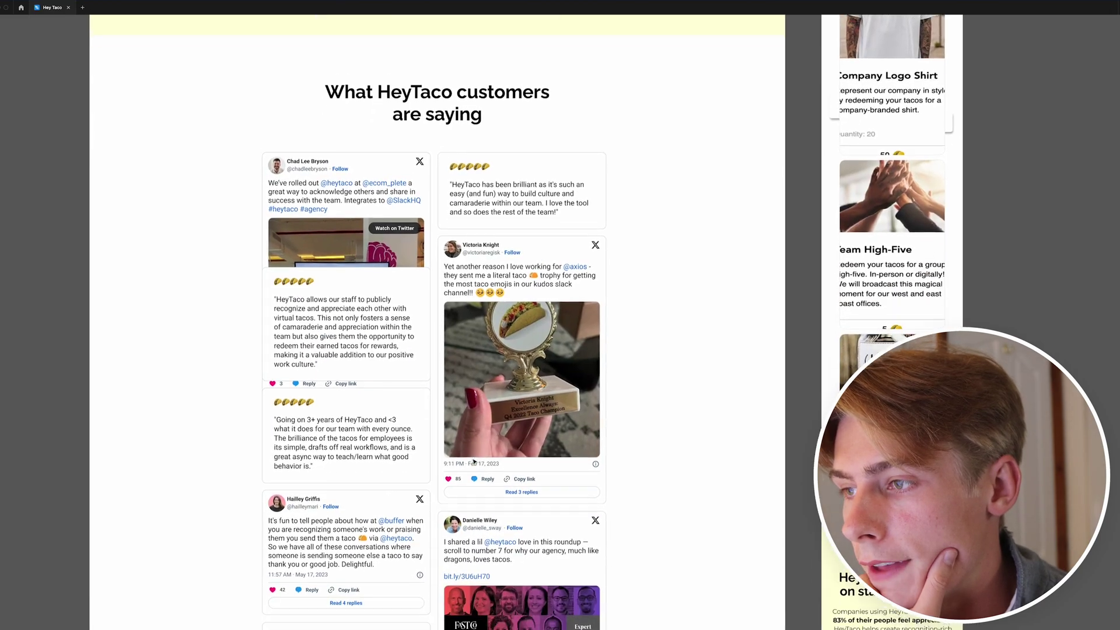
{"action": "scroll", "coordinate": [474, 462], "scroll_direction": "down", "scroll_amount": 15}
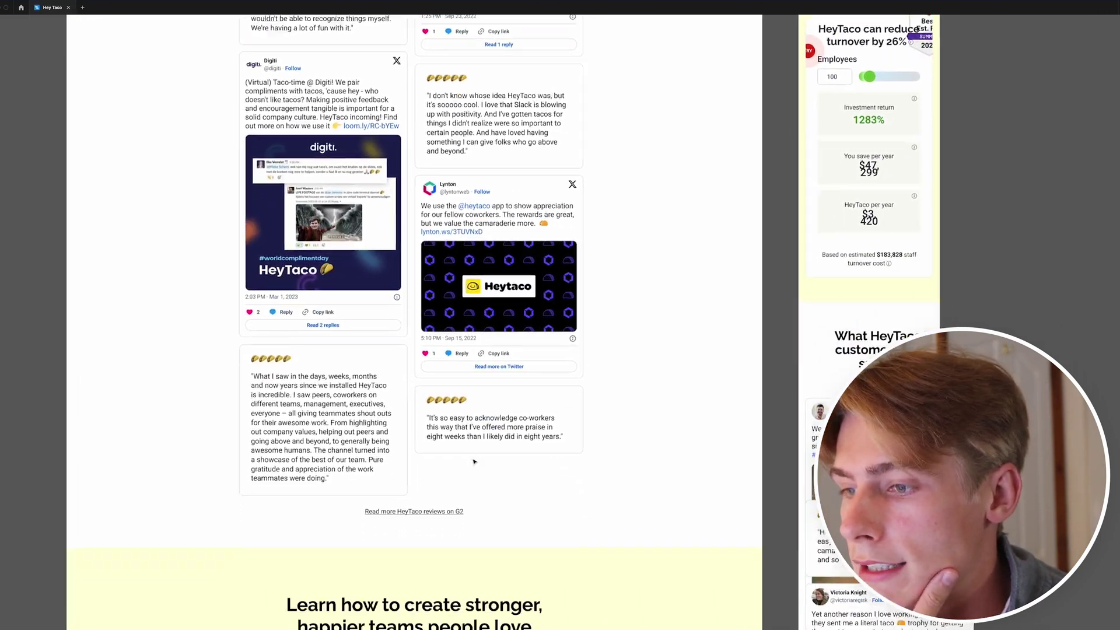
{"action": "scroll", "coordinate": [473, 462], "scroll_direction": "down", "scroll_amount": 5}
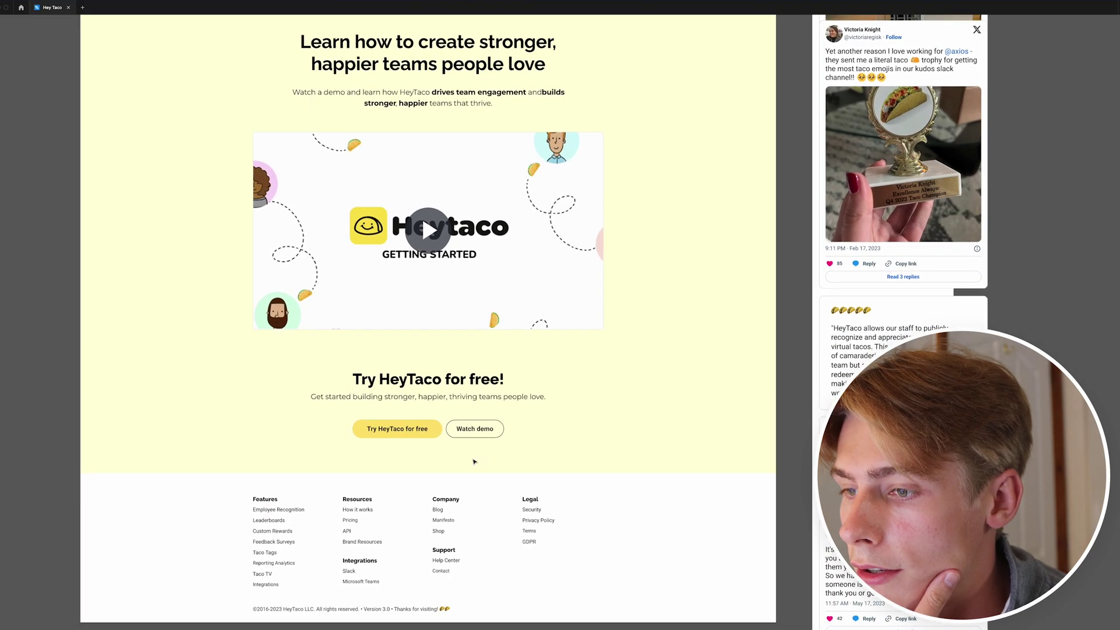
{"action": "scroll", "coordinate": [412, 267], "scroll_direction": "down", "scroll_amount": 5}
- Examine the HeyTaco Setup screens beside the mobile page, covering channel selection, terms acceptance and the congratulations screen
{"action": "scroll", "coordinate": [413, 267], "scroll_direction": "up", "scroll_amount": 5}
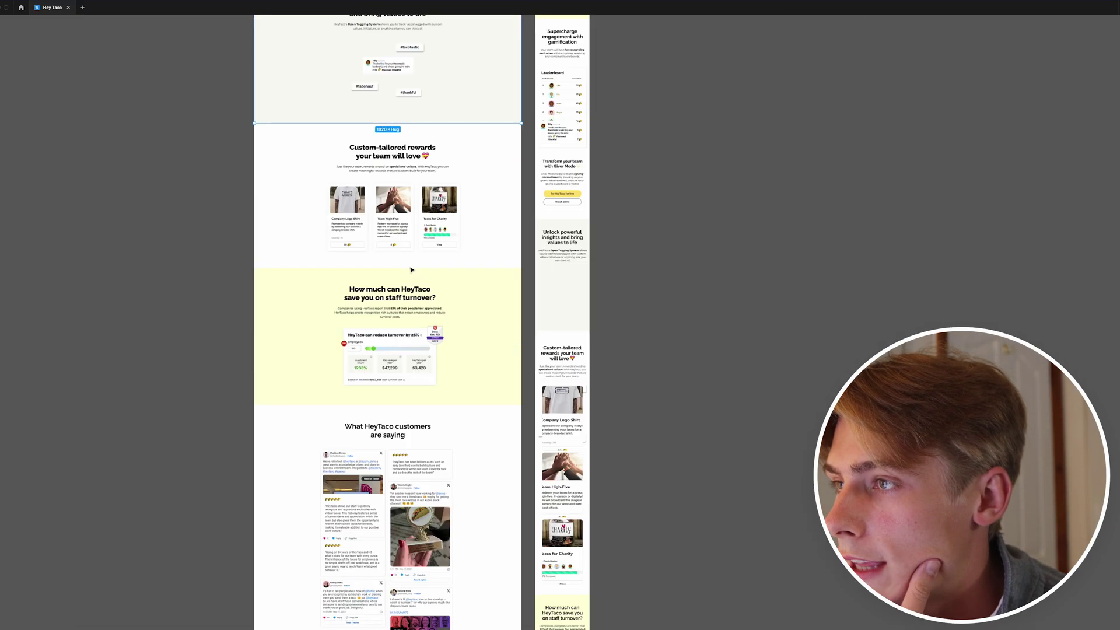
{"action": "scroll", "coordinate": [501, 245], "scroll_direction": "down", "scroll_amount": 5}
{"action": "scroll", "coordinate": [601, 218], "scroll_direction": "up", "scroll_amount": 5}
{"action": "scroll", "coordinate": [602, 218], "scroll_direction": "up", "scroll_amount": 2}
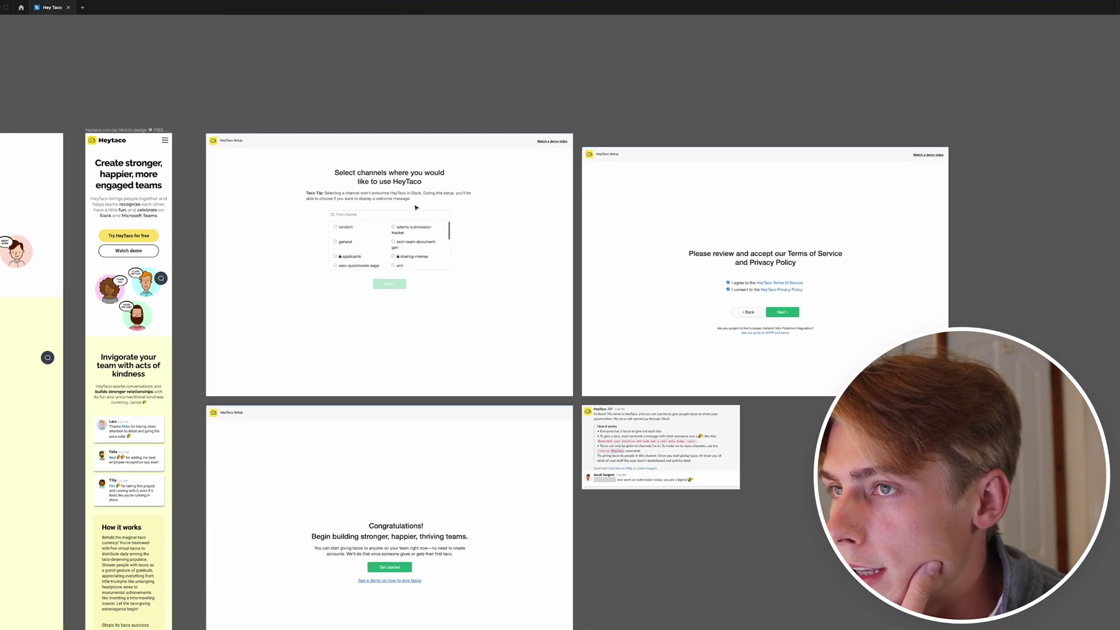
{"action": "scroll", "coordinate": [415, 207], "scroll_direction": "left", "scroll_amount": 10}
{"action": "scroll", "coordinate": [415, 207], "scroll_direction": "left", "scroll_amount": 3}
{"action": "scroll", "coordinate": [415, 207], "scroll_direction": "right", "scroll_amount": 10}
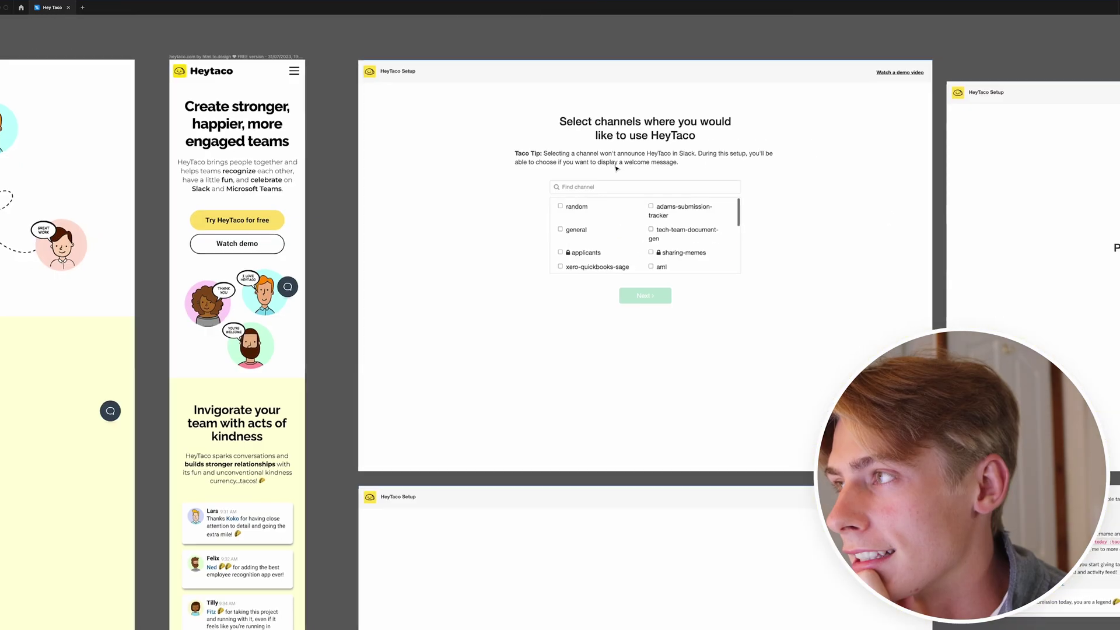
{"action": "scroll", "coordinate": [616, 169], "scroll_direction": "up", "scroll_amount": 3}
{"action": "scroll", "coordinate": [616, 168], "scroll_direction": "down", "scroll_amount": 4}
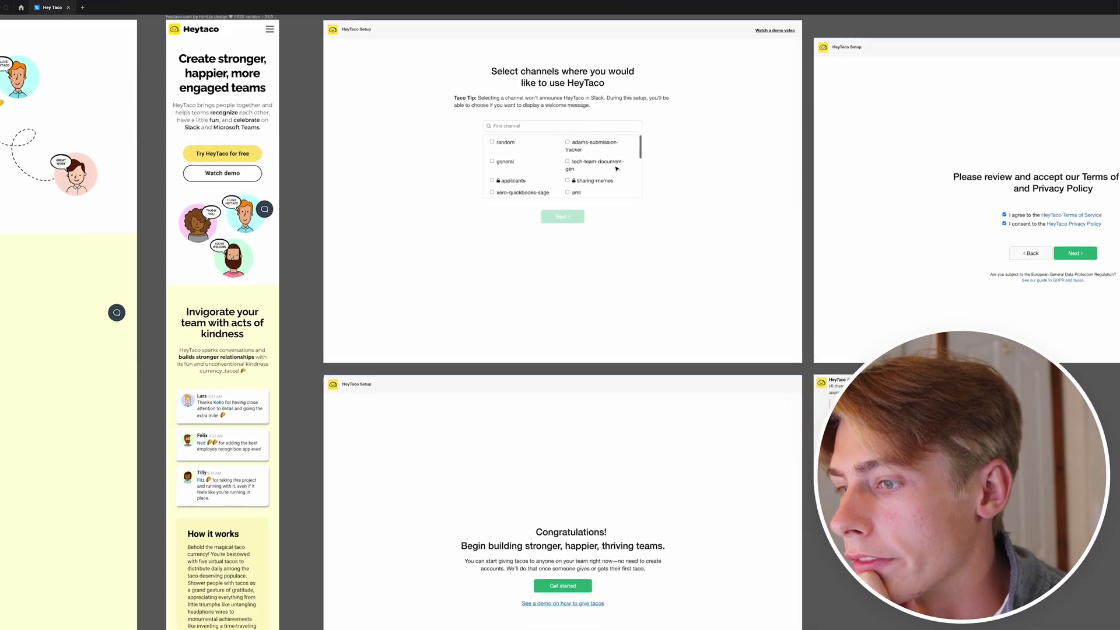
- Examine the HeyTaco Slack introduction message alongside the terms acceptance and congratulations setup screens
{"action": "scroll", "coordinate": [616, 169], "scroll_direction": "down", "scroll_amount": 4}
{"action": "scroll", "coordinate": [617, 168], "scroll_direction": "right", "scroll_amount": 2}
{"action": "scroll", "coordinate": [617, 168], "scroll_direction": "right", "scroll_amount": 2}
{"action": "scroll", "coordinate": [617, 168], "scroll_direction": "up", "scroll_amount": 5}
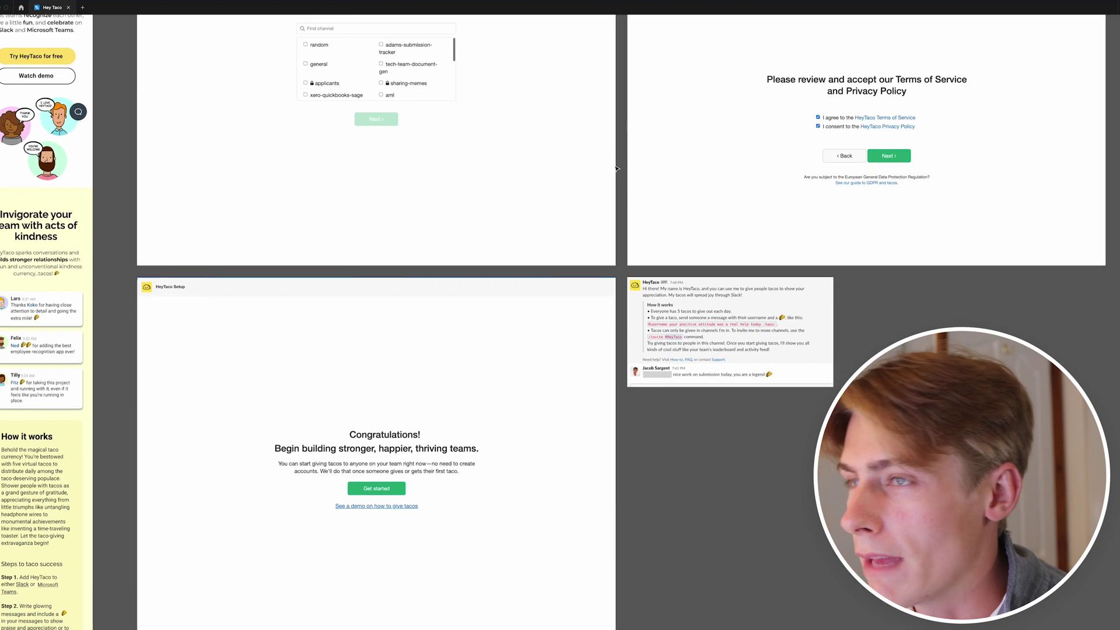
{"action": "scroll", "coordinate": [616, 169], "scroll_direction": "up", "scroll_amount": 2}
{"action": "scroll", "coordinate": [616, 169], "scroll_direction": "right", "scroll_amount": 2}
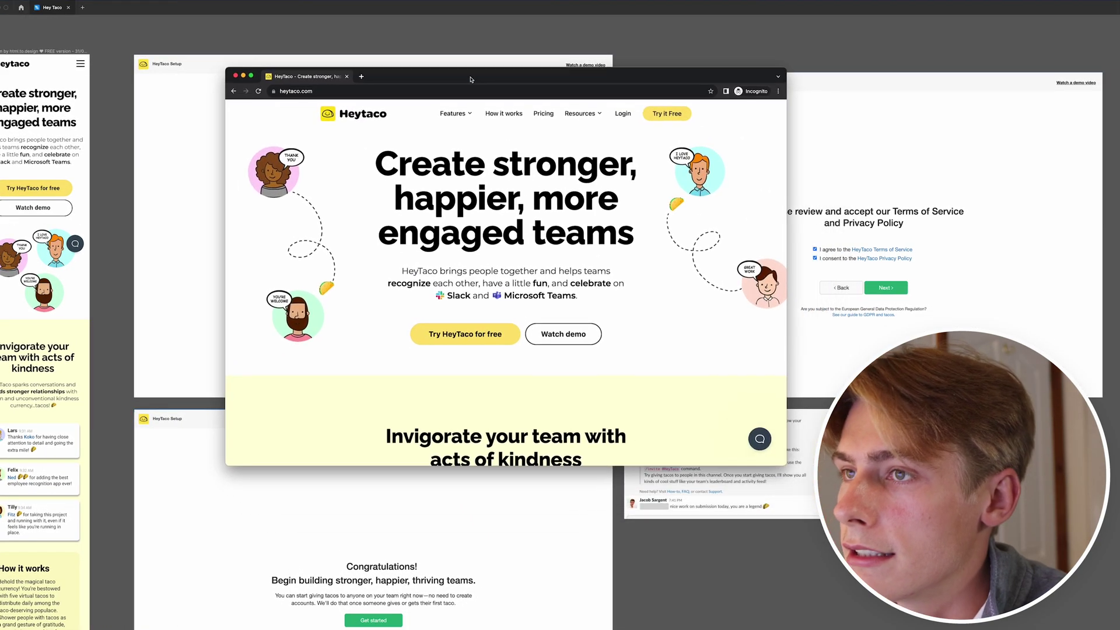
- View the free trial registration form on heytaco.com in the browser, and return to the site's home page
{"action": "left_click", "coordinate": [673, 113]}
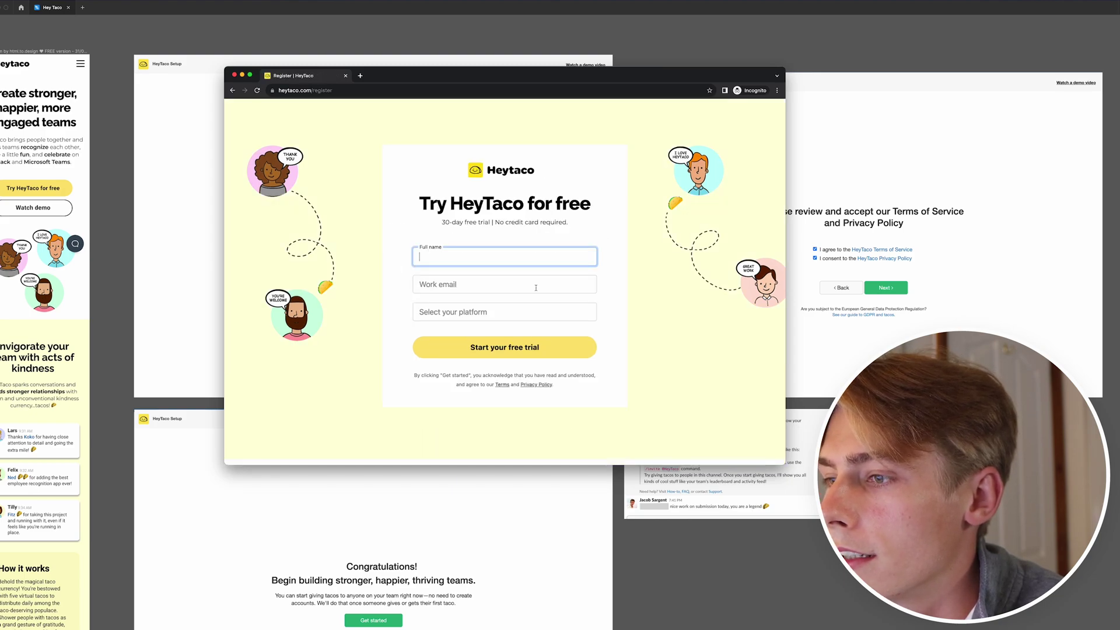
{"action": "scroll", "coordinate": [536, 287], "scroll_direction": "down", "scroll_amount": 5}
{"action": "scroll", "coordinate": [523, 329], "scroll_direction": "up", "scroll_amount": 5}
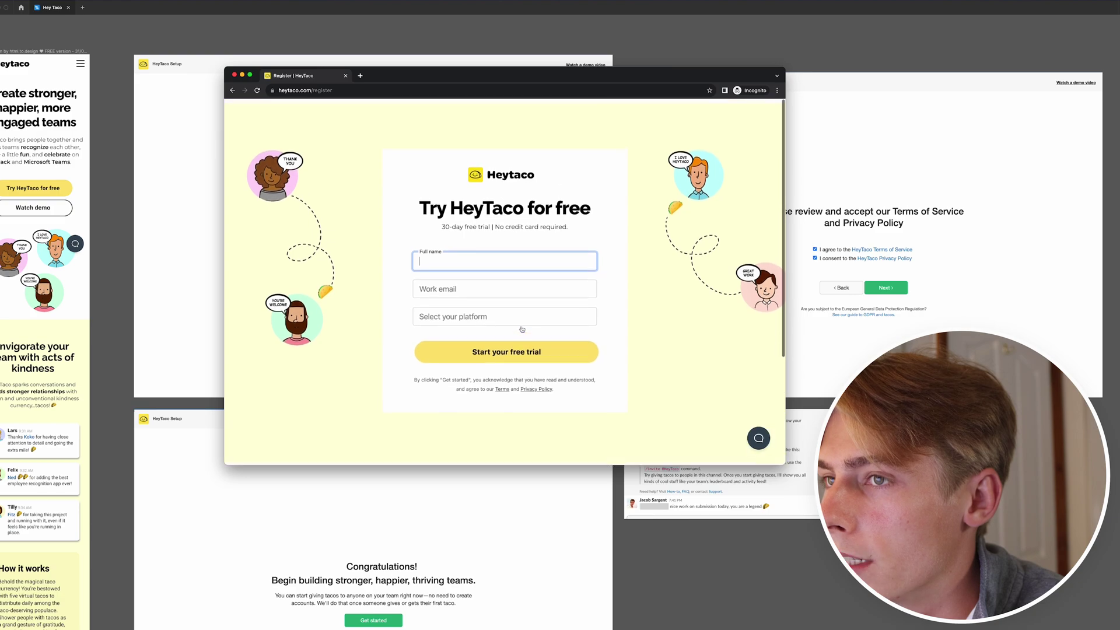
{"action": "left_click", "coordinate": [232, 91]}
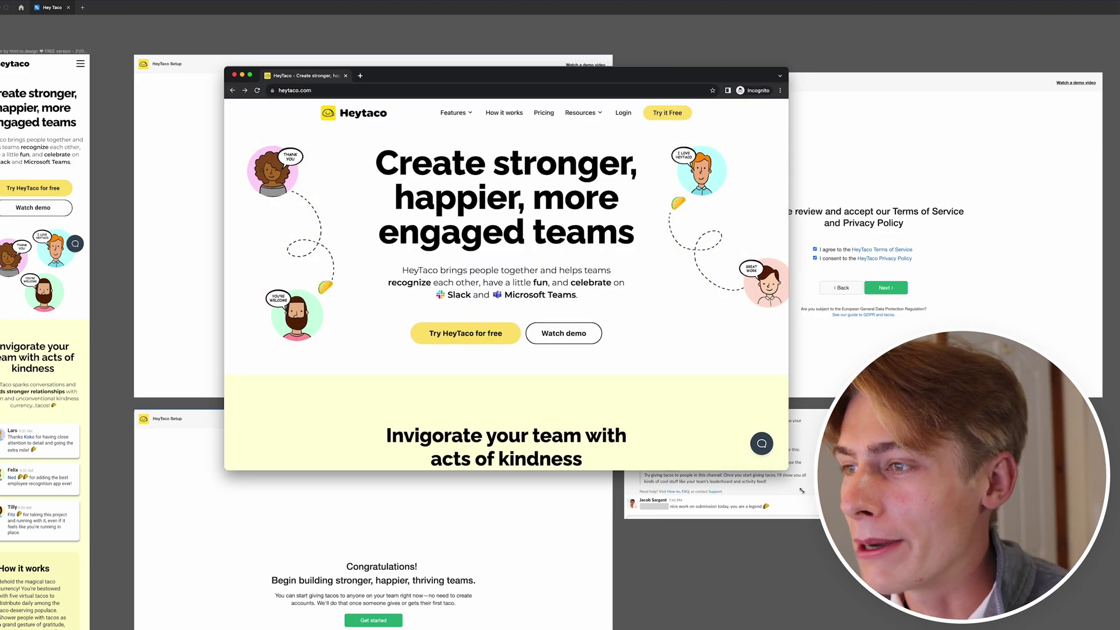
- Enlarge the browser window slightly and switch back to the Figma canvas
{"action": "left_click_drag", "start_coordinate": [785, 465], "coordinate": [803, 531]}
{"action": "left_click", "coordinate": [205, 301]}
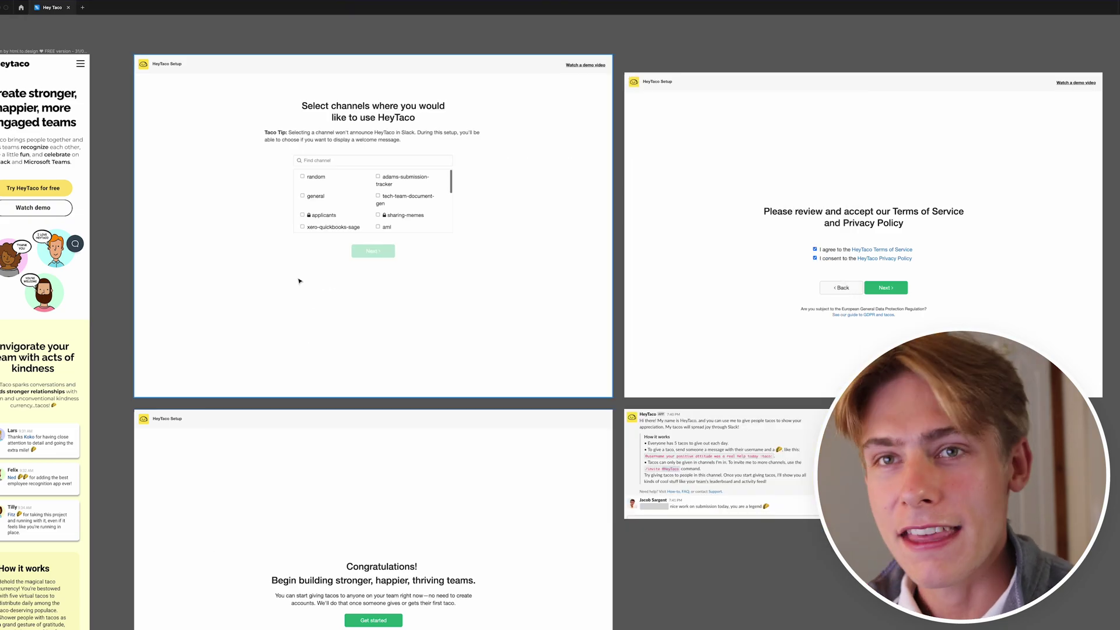
{"action": "scroll", "coordinate": [300, 281], "scroll_direction": "left", "scroll_amount": 3}
{"action": "scroll", "coordinate": [300, 281], "scroll_direction": "left", "scroll_amount": 7}
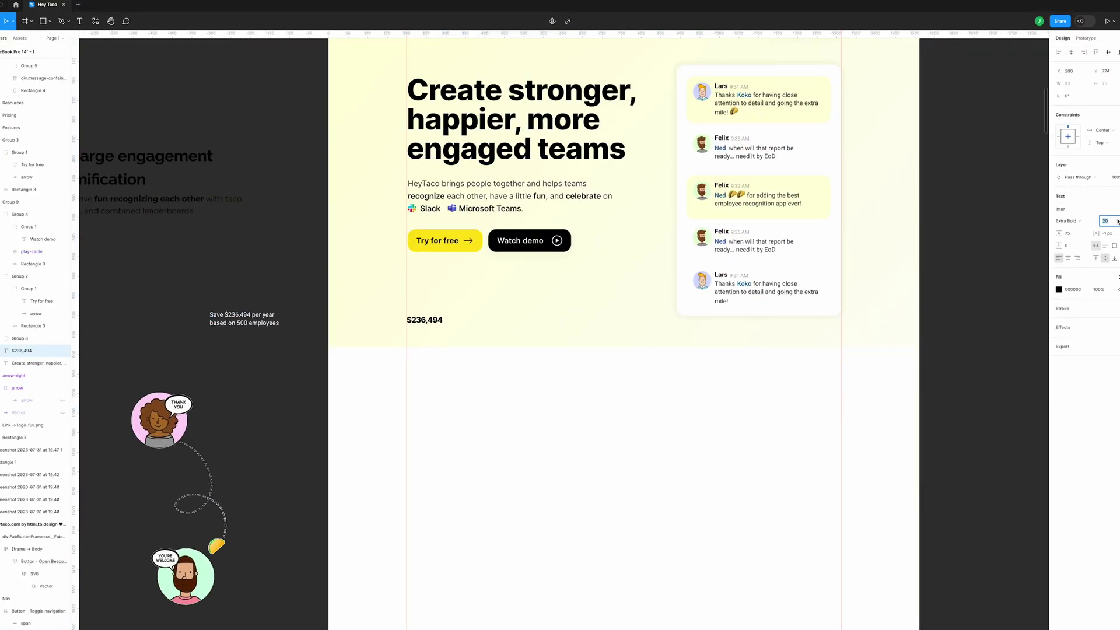
- Add the statistics "$236,000+ Save per year" and "26% Reduce turn over*" side by side beneath the hero buttons
{"action": "scroll", "coordinate": [390, 332], "scroll_direction": "up", "scroll_amount": 5}
{"action": "scroll", "coordinate": [390, 332], "scroll_direction": "down", "scroll_amount": 4}
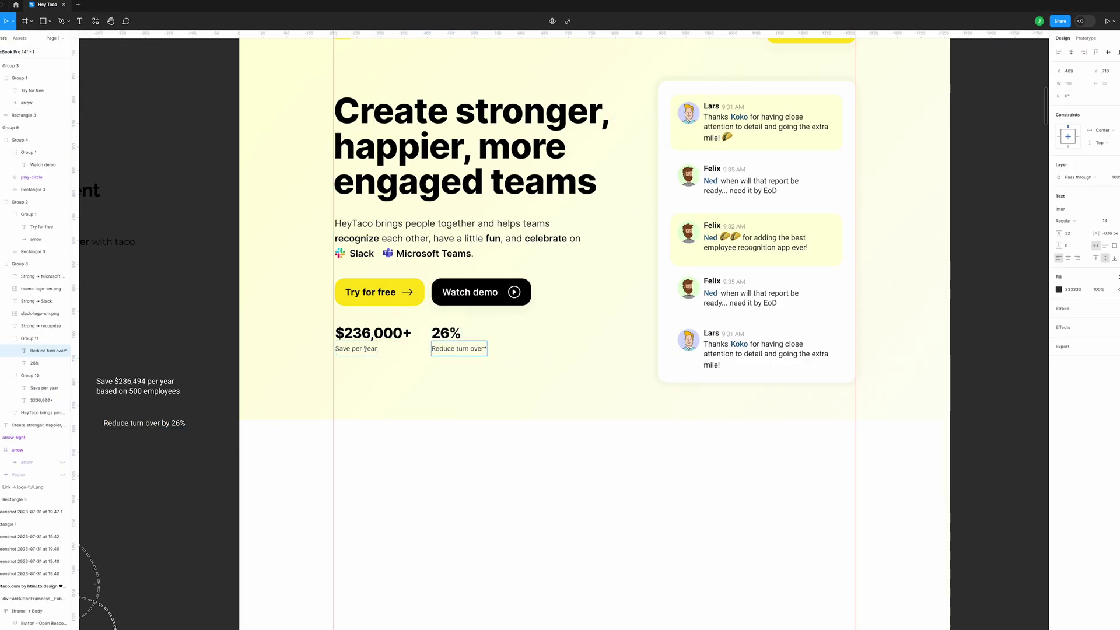
{"action": "key", "text": "super+backslash"}
{"action": "scroll", "coordinate": [277, 30], "scroll_direction": "up", "scroll_amount": 3}
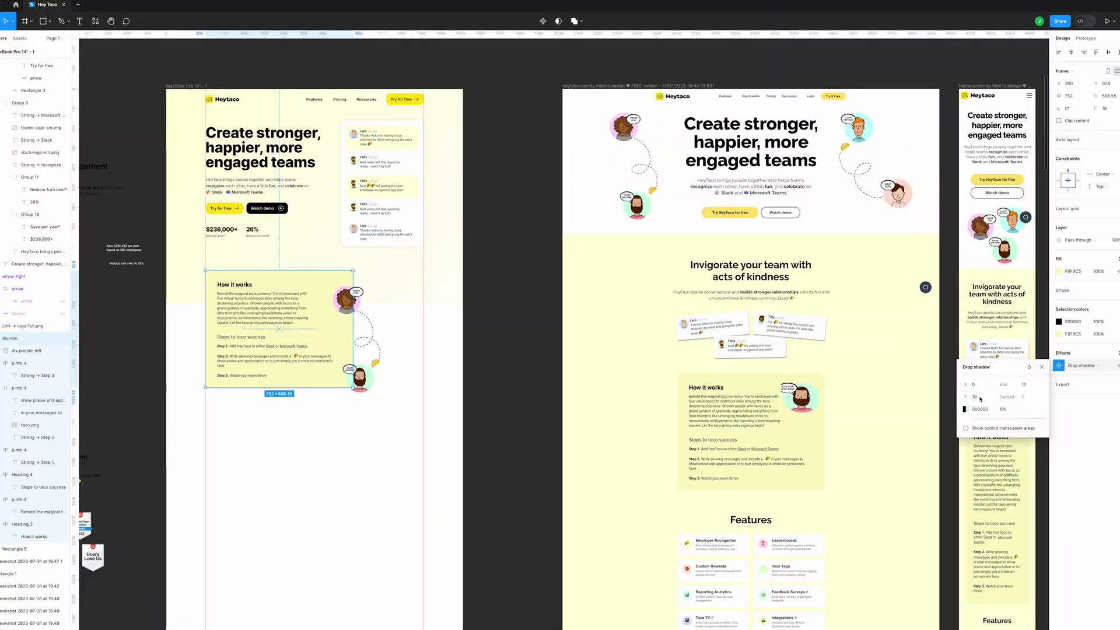
- Replace the How it works card with the "Supercharge engagement with gamification" heading, its subtitle and the leaderboard
{"action": "key", "text": "Escape"}
{"action": "key", "text": "Escape"}
{"action": "scroll", "coordinate": [590, 327], "scroll_direction": "down", "scroll_amount": 5}
{"action": "scroll", "coordinate": [589, 327], "scroll_direction": "down", "scroll_amount": 4}
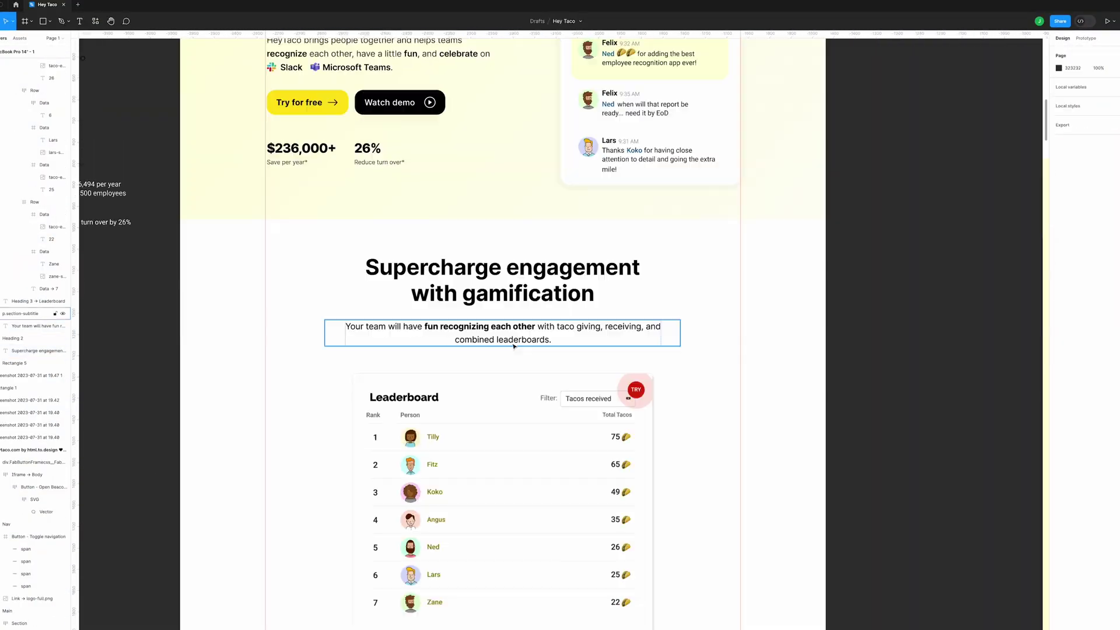
- Place the eight feature cards beneath the leaderboard and spread them out from the two-column grid into wider rows
{"action": "scroll", "coordinate": [514, 346], "scroll_direction": "down", "scroll_amount": 5}
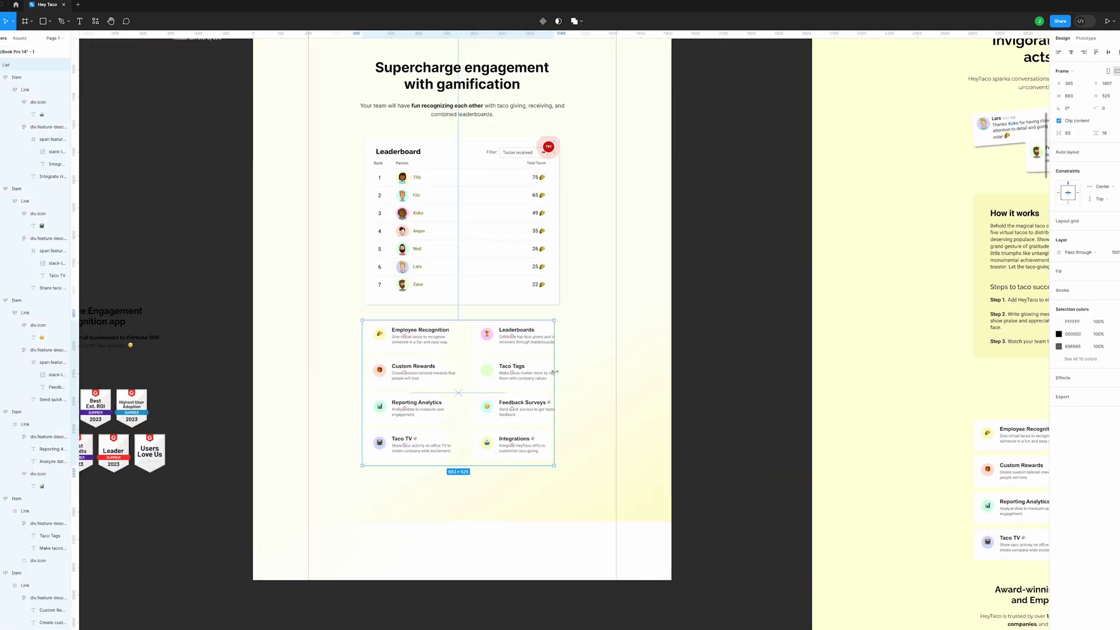
{"action": "scroll", "coordinate": [555, 372], "scroll_direction": "up", "scroll_amount": 3}
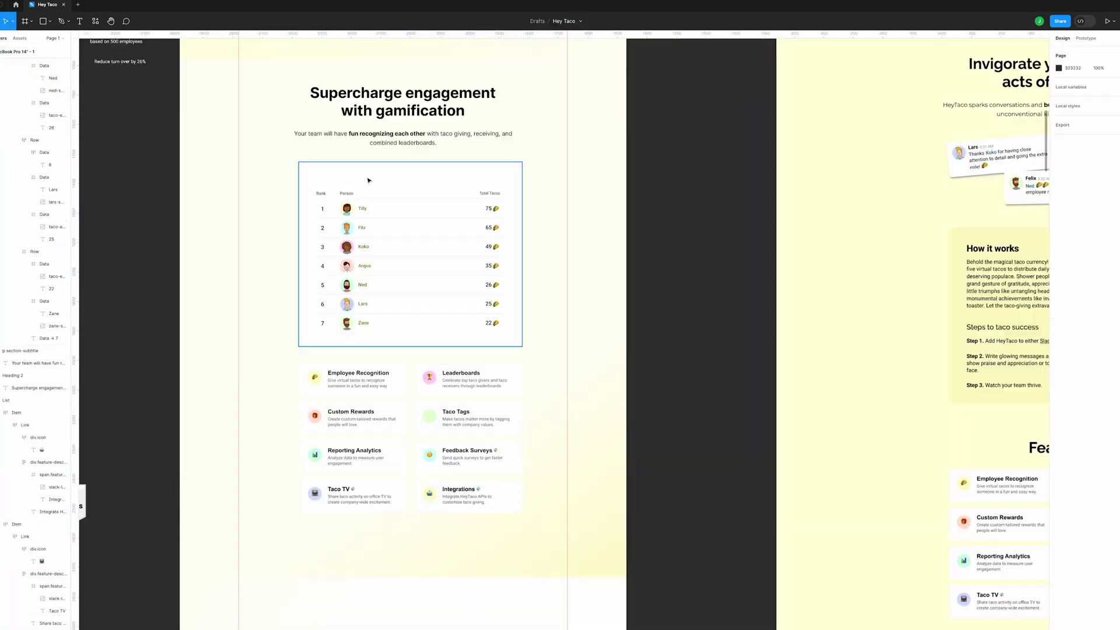
{"action": "scroll", "coordinate": [370, 183], "scroll_direction": "up", "scroll_amount": 4}
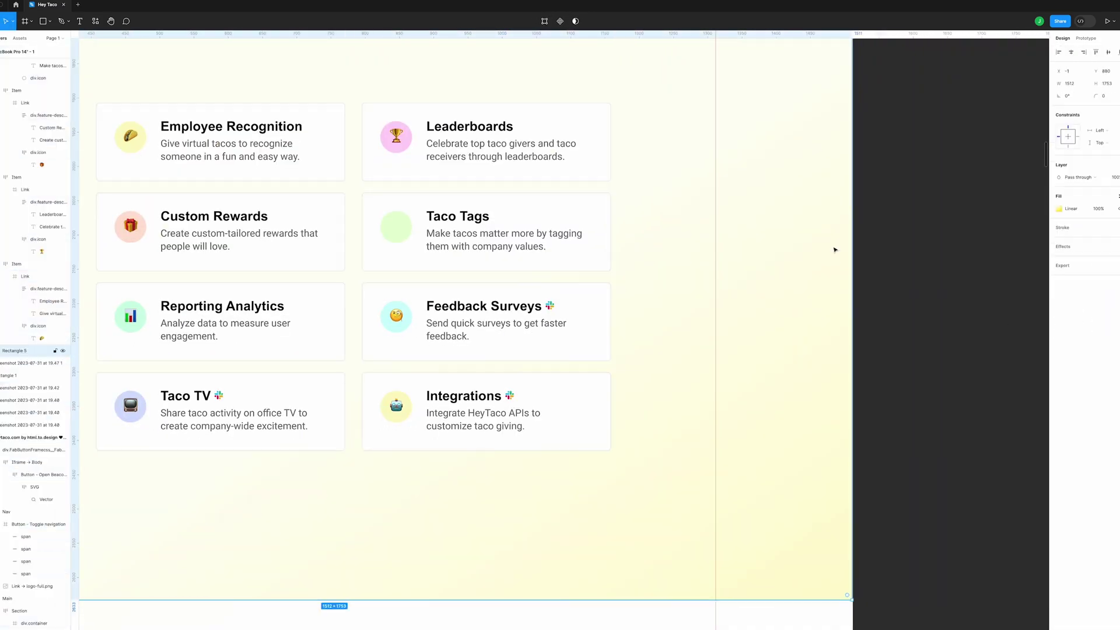
{"action": "scroll", "coordinate": [835, 250], "scroll_direction": "down", "scroll_amount": 6}
{"action": "scroll", "coordinate": [525, 350], "scroll_direction": "up", "scroll_amount": 6}
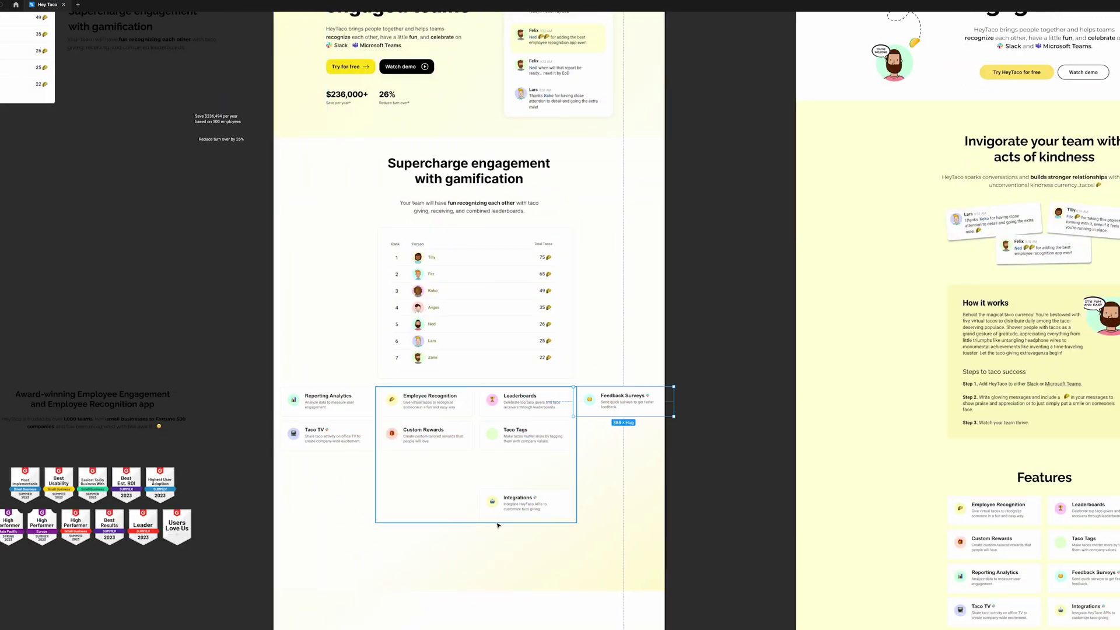
- Fade out the lower leaderboard rows with a white linear gradient and stagger the feature cards in two full-width rows
{"action": "scroll", "coordinate": [307, 439], "scroll_direction": "down", "scroll_amount": 3}
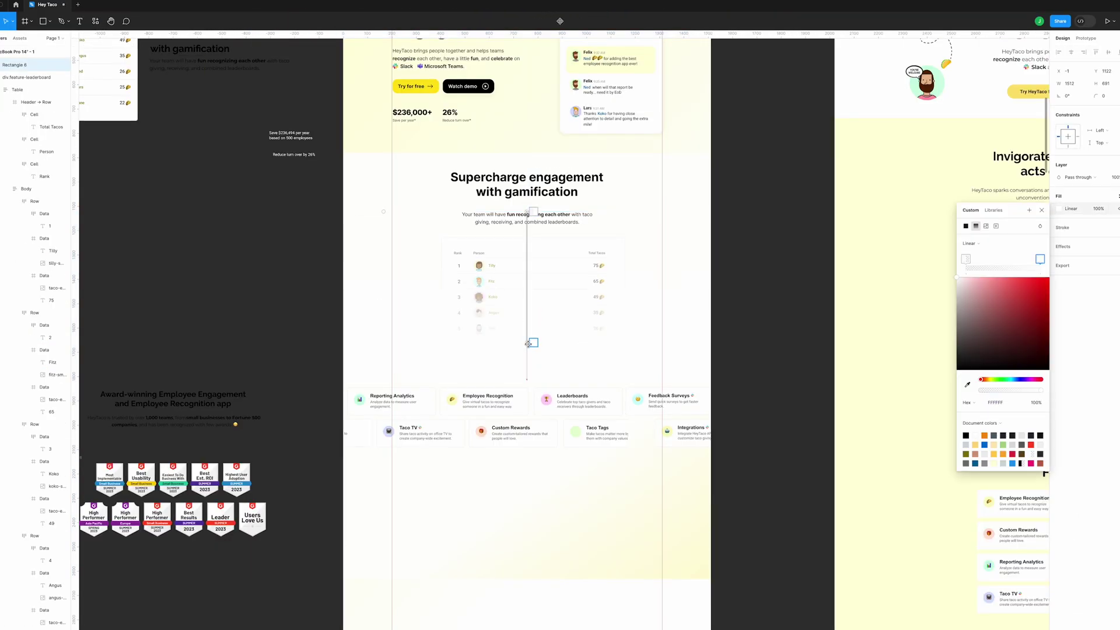
{"action": "scroll", "coordinate": [528, 344], "scroll_direction": "down", "scroll_amount": 3}
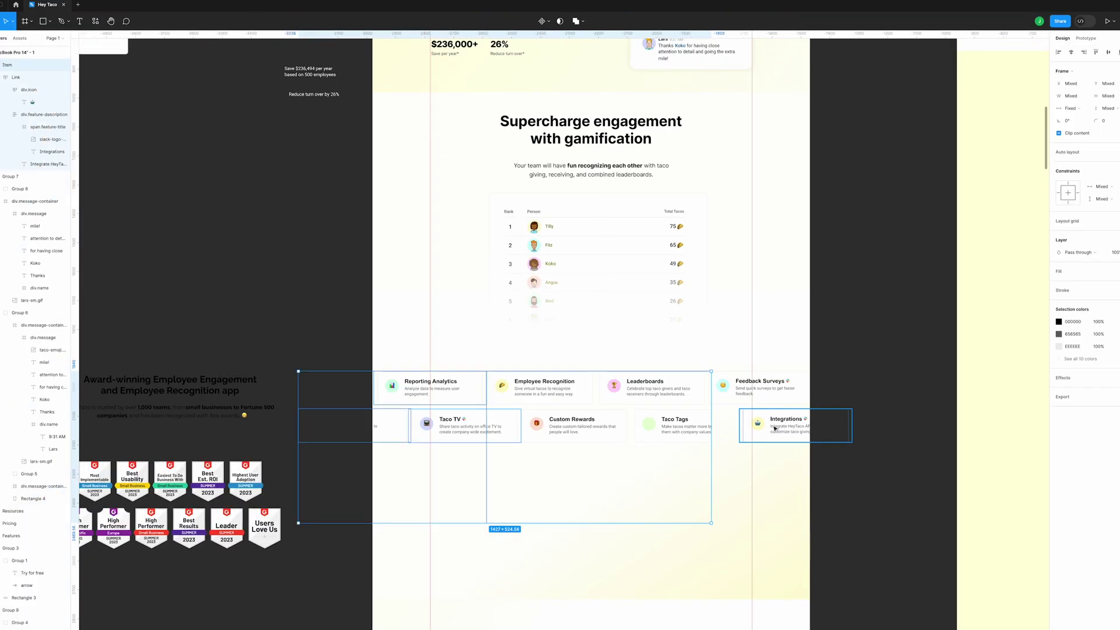
{"action": "scroll", "coordinate": [363, 491], "scroll_direction": "up", "scroll_amount": 3}
{"action": "left_click", "coordinate": [362, 490]}
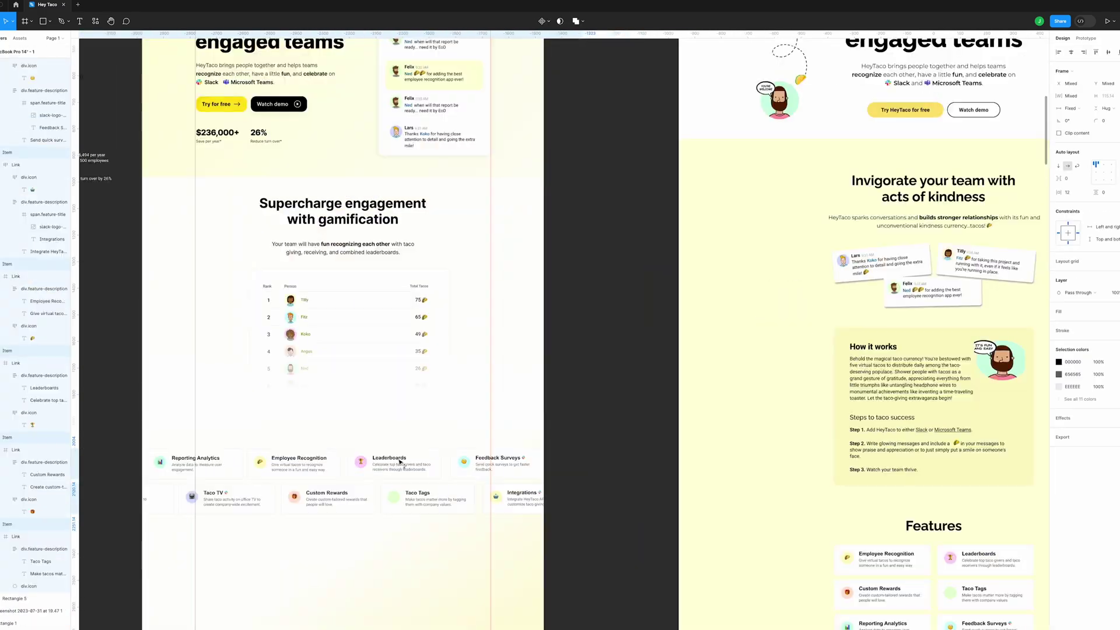
- Place the "Award-winning Employee Engagement and Employee Recognition app" heading and its trust statement between the leaderboard and feature cards
{"action": "scroll", "coordinate": [533, 385], "scroll_direction": "down", "scroll_amount": 5}
{"action": "scroll", "coordinate": [501, 408], "scroll_direction": "up", "scroll_amount": 3}
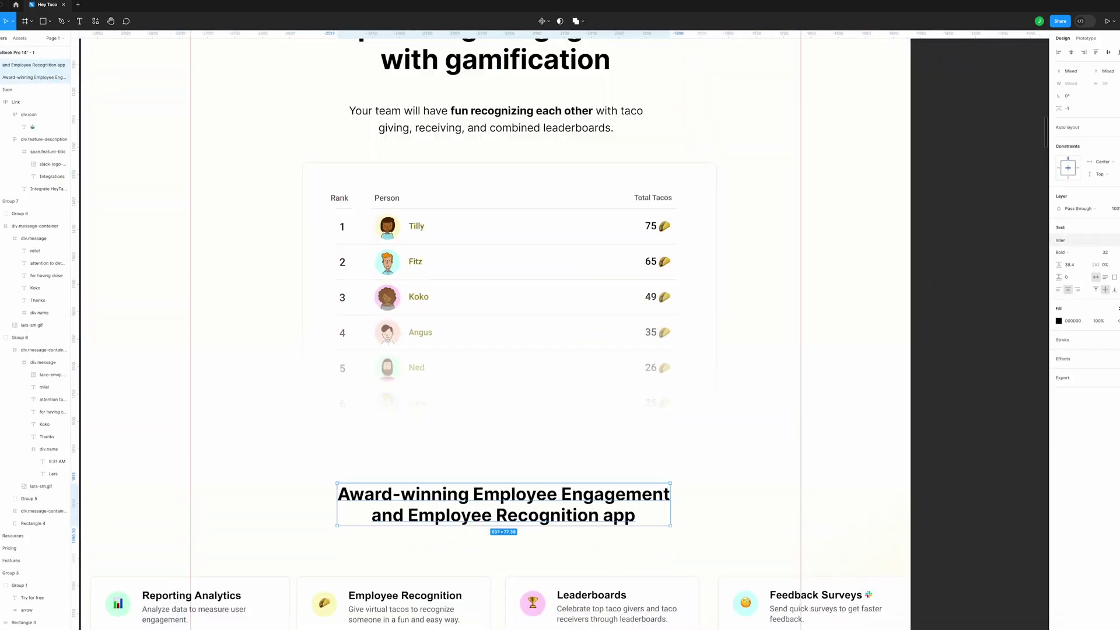
{"action": "scroll", "coordinate": [532, 385], "scroll_direction": "down", "scroll_amount": 3}
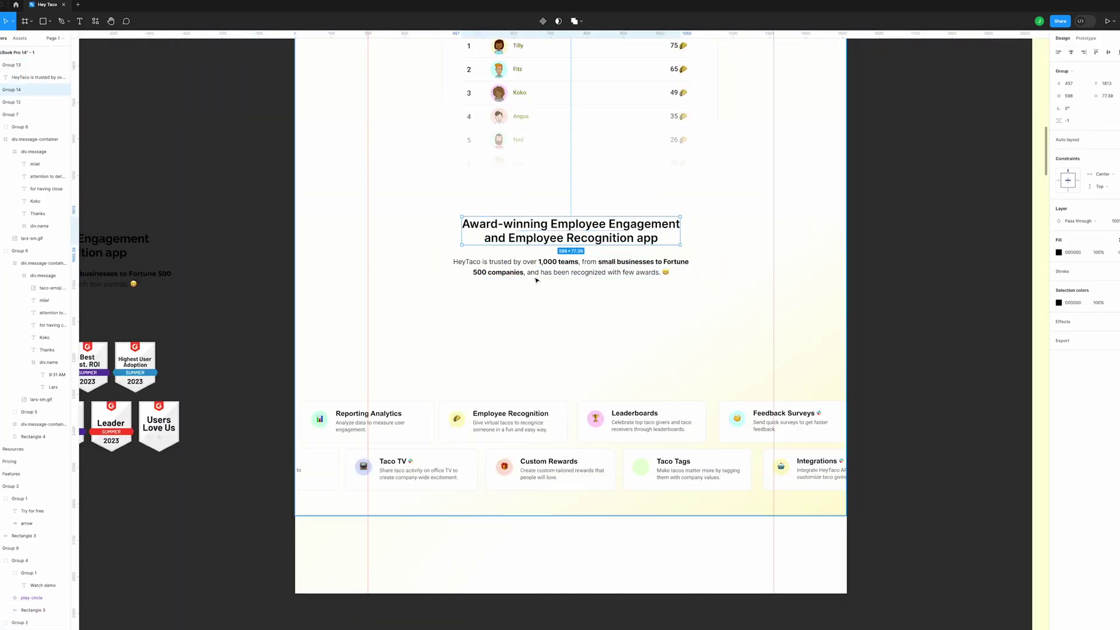
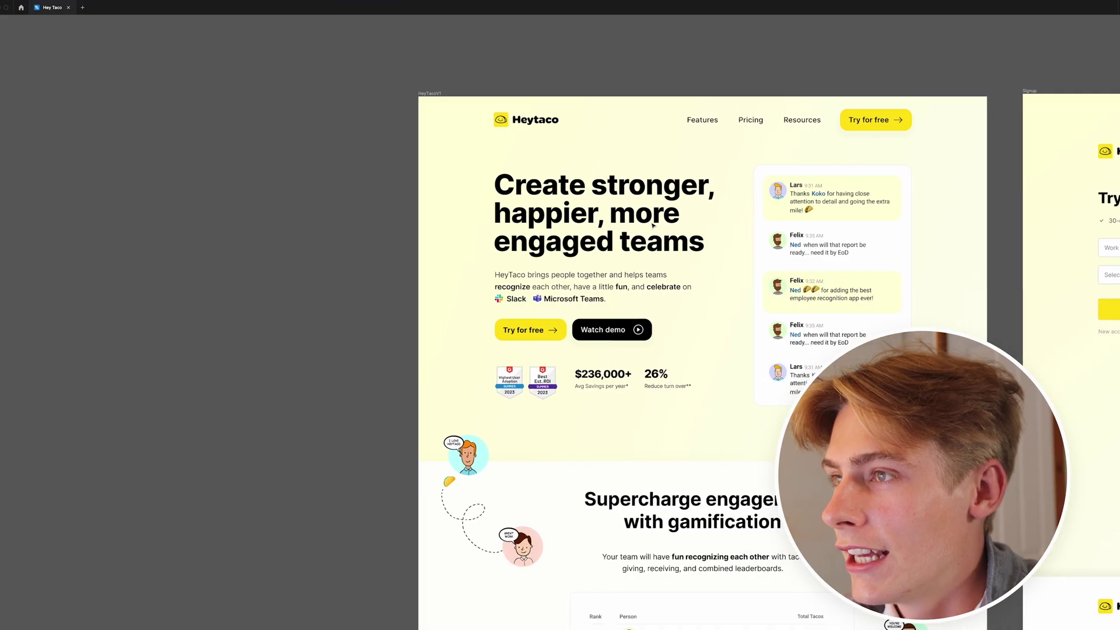
- Examine the redesigned landing page's hero, from the headline and message card to the badges, statistics and gamification section
{"action": "scroll", "coordinate": [653, 225], "scroll_direction": "right", "scroll_amount": 3}
{"action": "scroll", "coordinate": [653, 225], "scroll_direction": "up", "scroll_amount": 4}
{"action": "scroll", "coordinate": [653, 225], "scroll_direction": "down", "scroll_amount": 1}
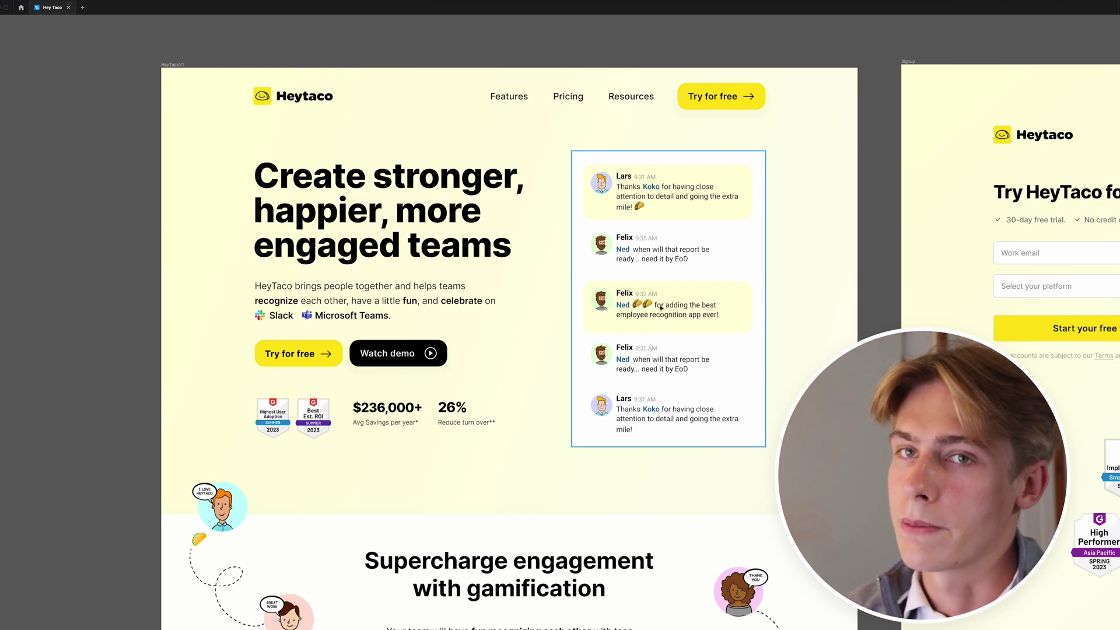
{"action": "scroll", "coordinate": [660, 307], "scroll_direction": "down", "scroll_amount": 5}
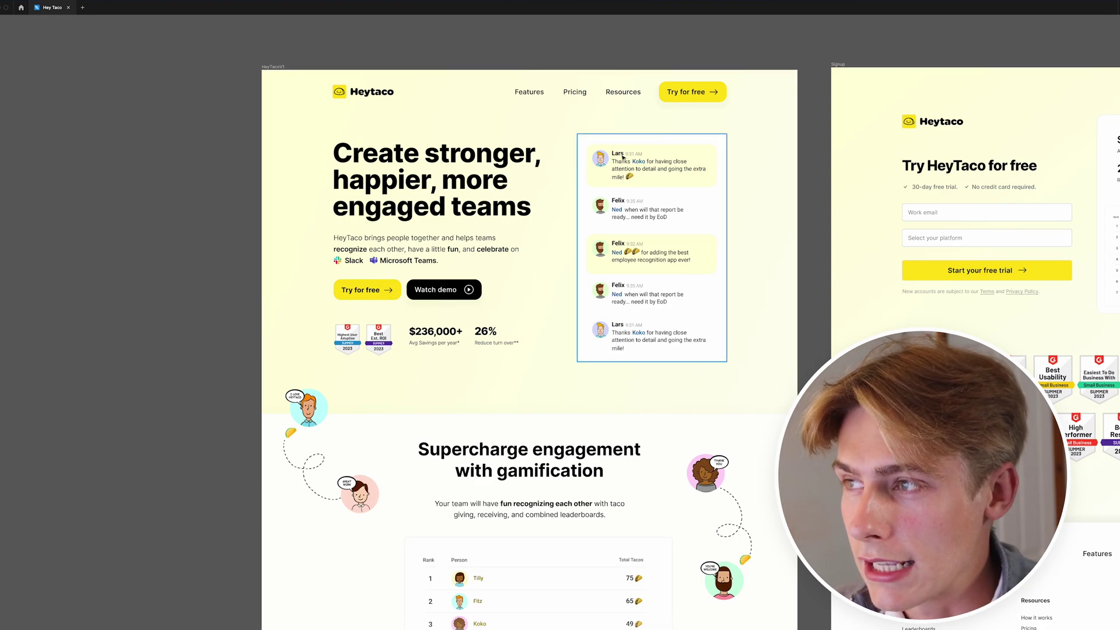
{"action": "scroll", "coordinate": [620, 174], "scroll_direction": "up", "scroll_amount": 5}
{"action": "scroll", "coordinate": [621, 157], "scroll_direction": "down", "scroll_amount": 3}
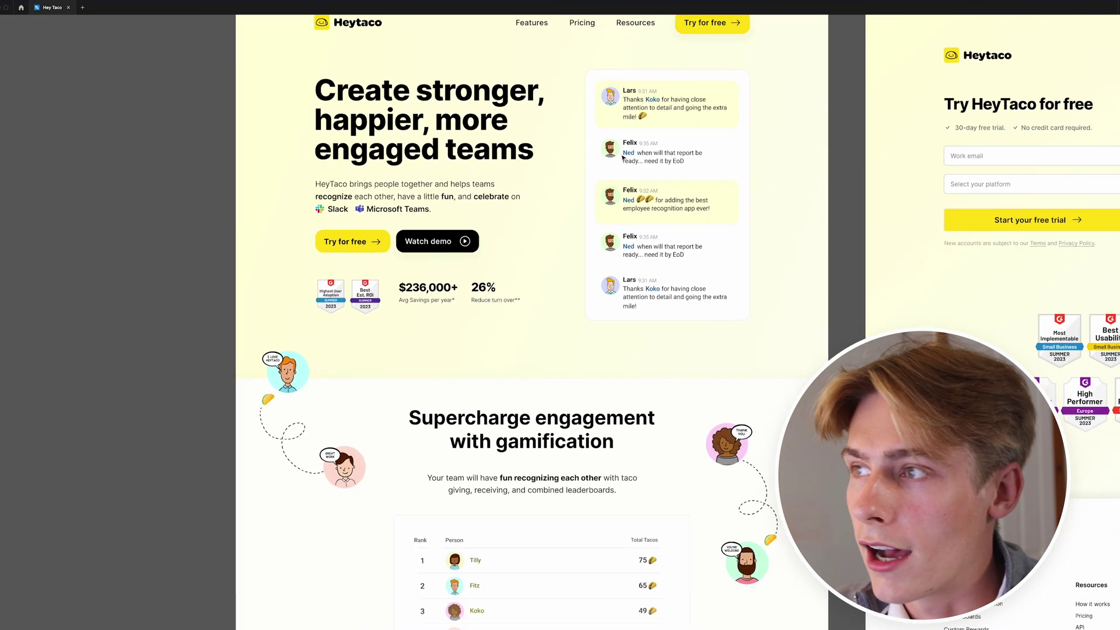
{"action": "scroll", "coordinate": [520, 465], "scroll_direction": "down", "scroll_amount": 3}
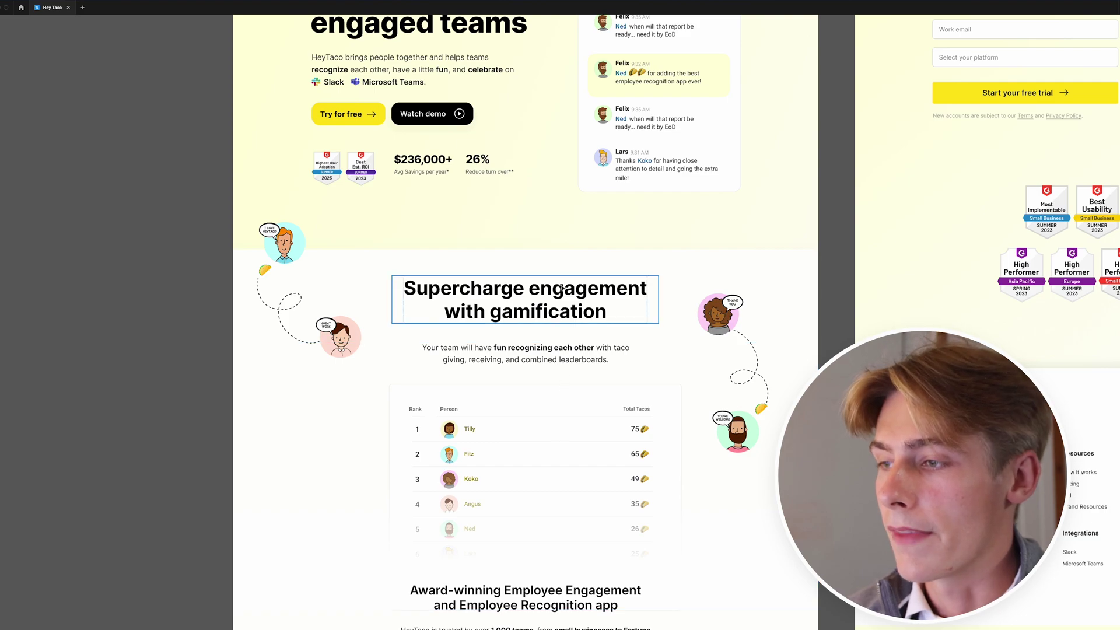
{"action": "scroll", "coordinate": [562, 387], "scroll_direction": "up", "scroll_amount": 3}
{"action": "scroll", "coordinate": [562, 288], "scroll_direction": "up", "scroll_amount": 1}
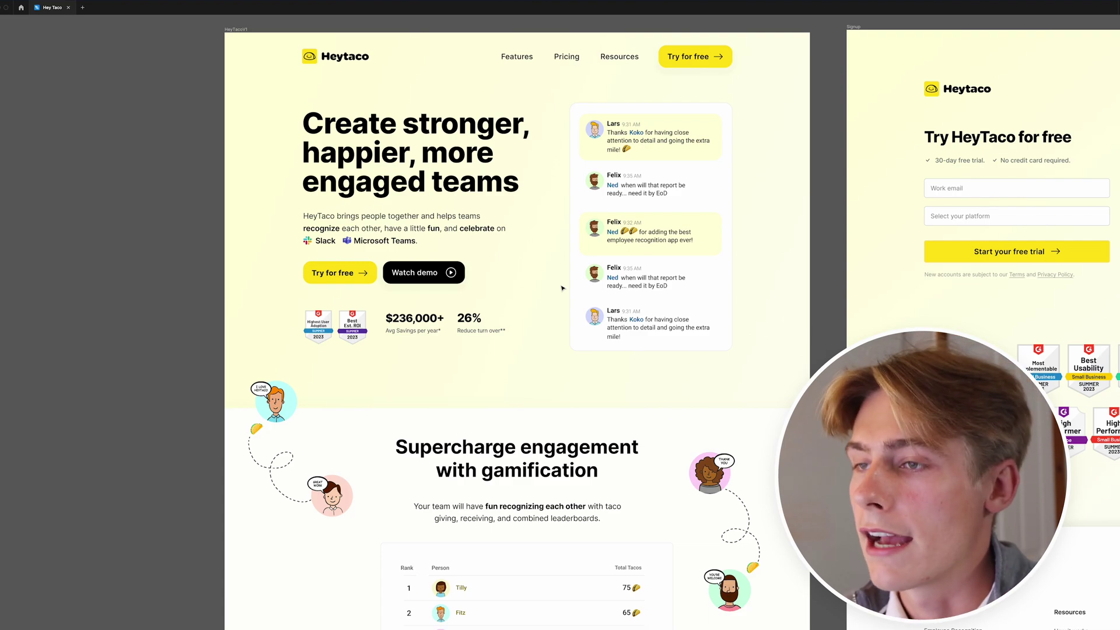
{"action": "scroll", "coordinate": [572, 228], "scroll_direction": "up", "scroll_amount": 2}
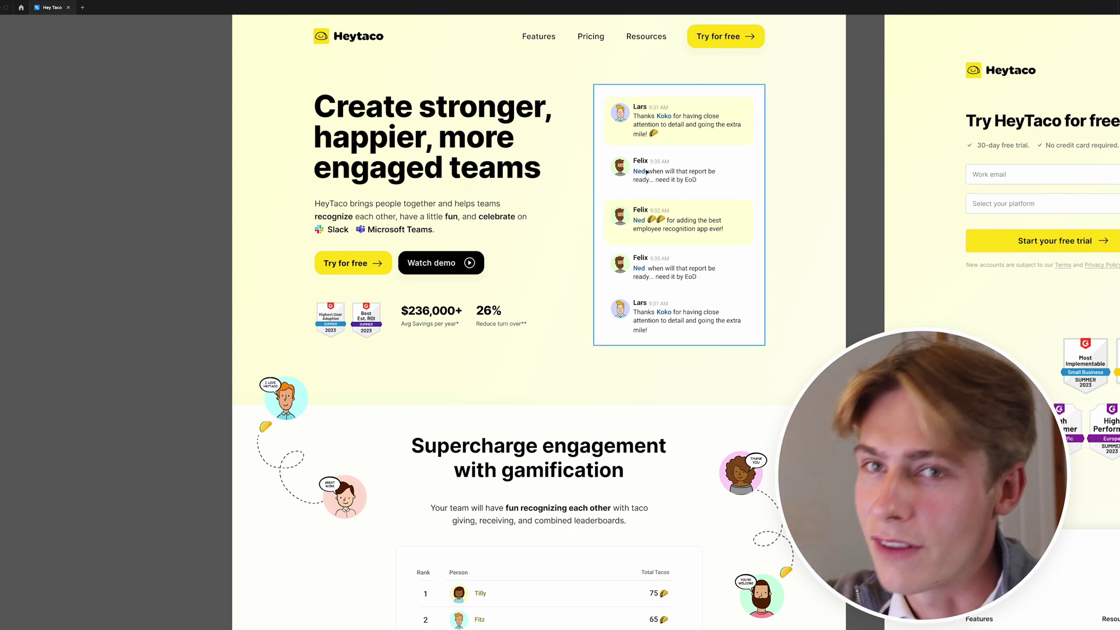
{"action": "scroll", "coordinate": [519, 146], "scroll_direction": "up", "scroll_amount": 2}
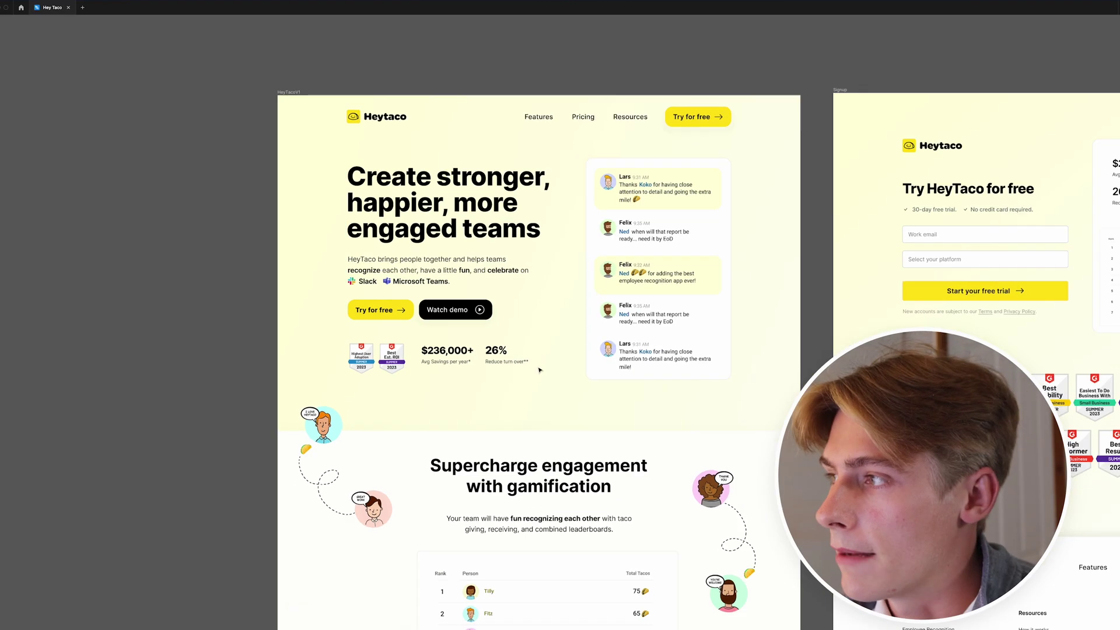
- Compare the redesigned landing page with the original heytaco.com home page in the browser
{"action": "scroll", "coordinate": [530, 394], "scroll_direction": "down", "scroll_amount": 10}
{"action": "scroll", "coordinate": [586, 567], "scroll_direction": "up", "scroll_amount": 5}
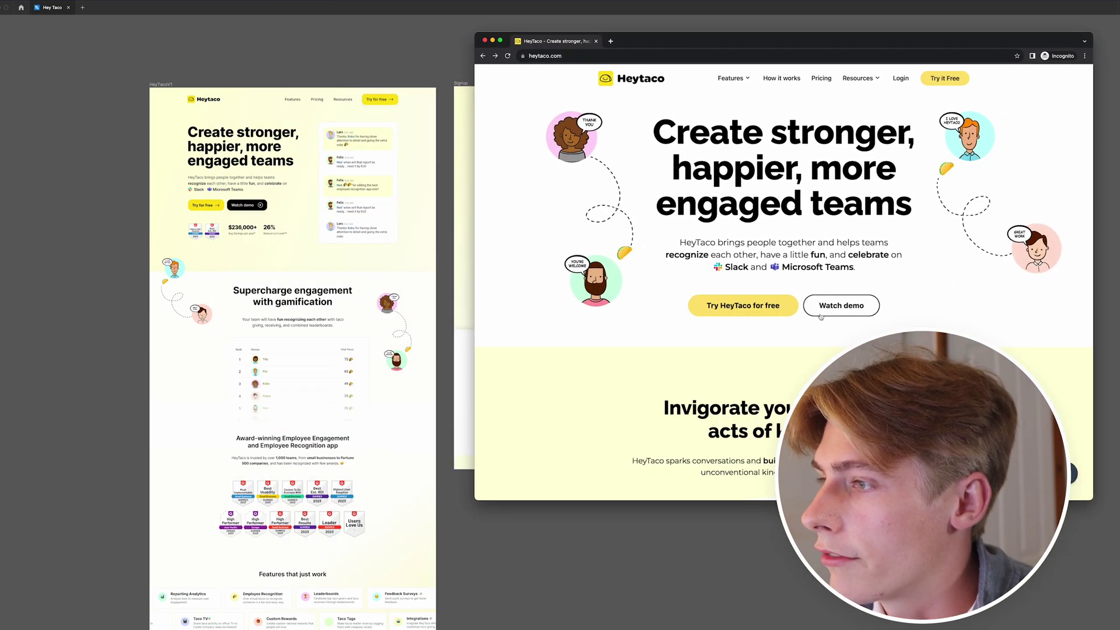
{"action": "scroll", "coordinate": [586, 241], "scroll_direction": "up", "scroll_amount": 1}
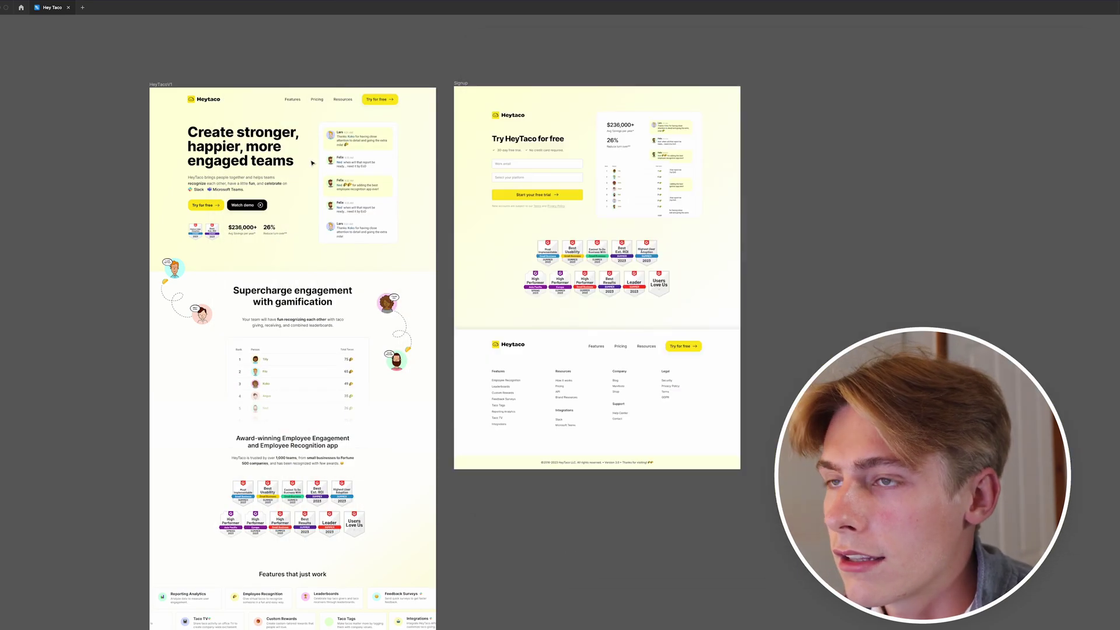
- Inspect the redesigned hero's call-to-action buttons, two award badges and the savings and turnover statistics
{"action": "scroll", "coordinate": [274, 144], "scroll_direction": "up", "scroll_amount": 5}
{"action": "scroll", "coordinate": [274, 144], "scroll_direction": "down", "scroll_amount": 5}
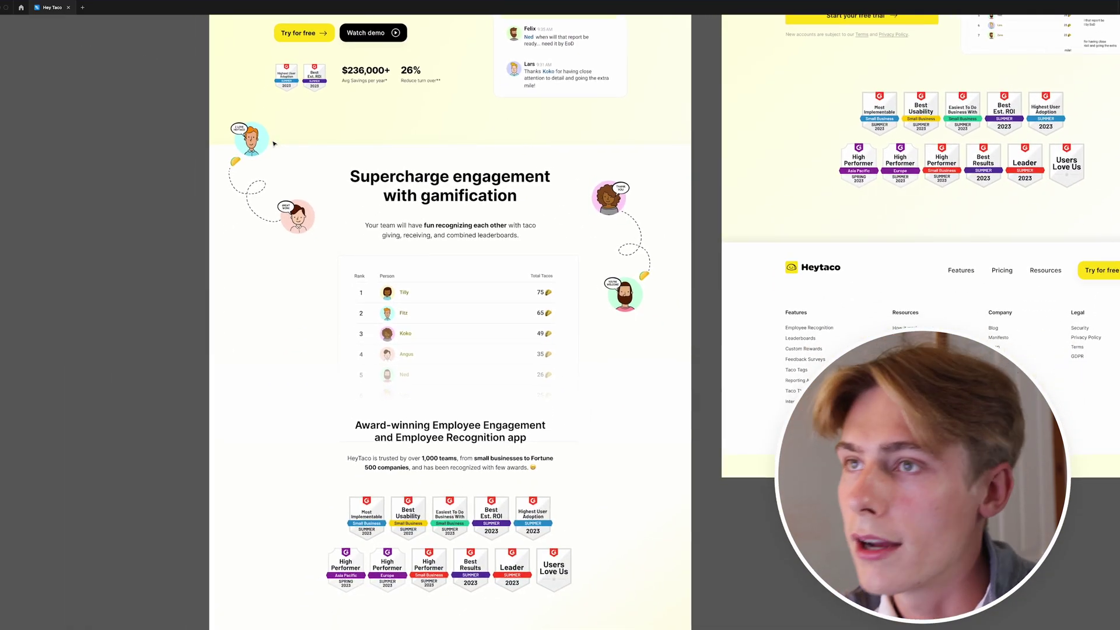
{"action": "scroll", "coordinate": [274, 145], "scroll_direction": "up", "scroll_amount": 5}
{"action": "scroll", "coordinate": [319, 228], "scroll_direction": "up", "scroll_amount": 3}
{"action": "scroll", "coordinate": [319, 227], "scroll_direction": "left", "scroll_amount": 2}
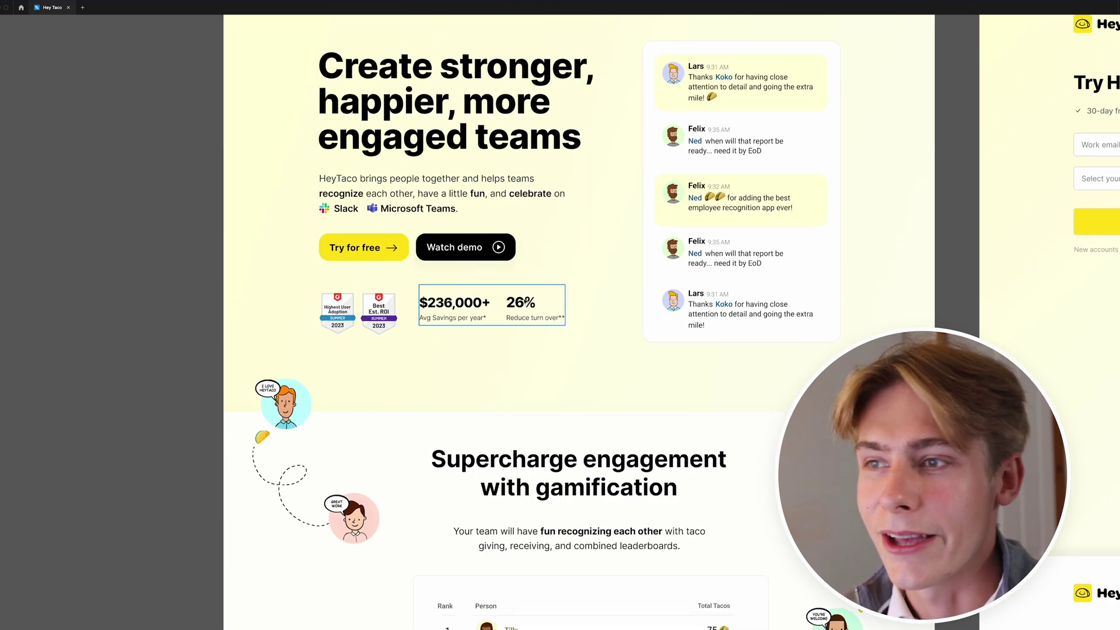
{"action": "scroll", "coordinate": [524, 301], "scroll_direction": "up", "scroll_amount": 2}
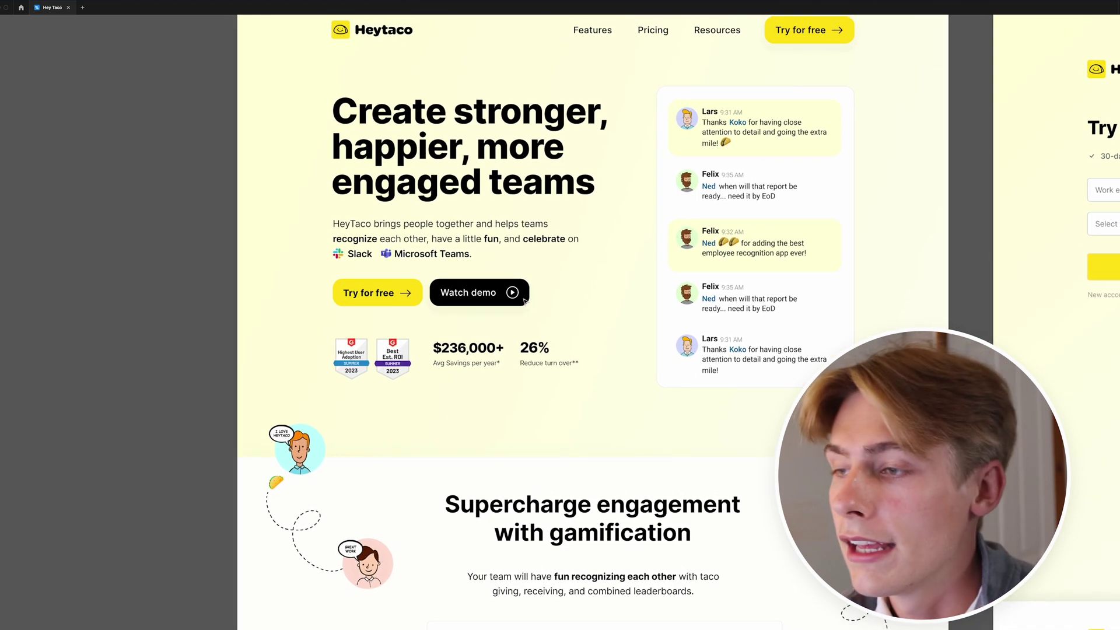
{"action": "scroll", "coordinate": [525, 301], "scroll_direction": "up", "scroll_amount": 1}
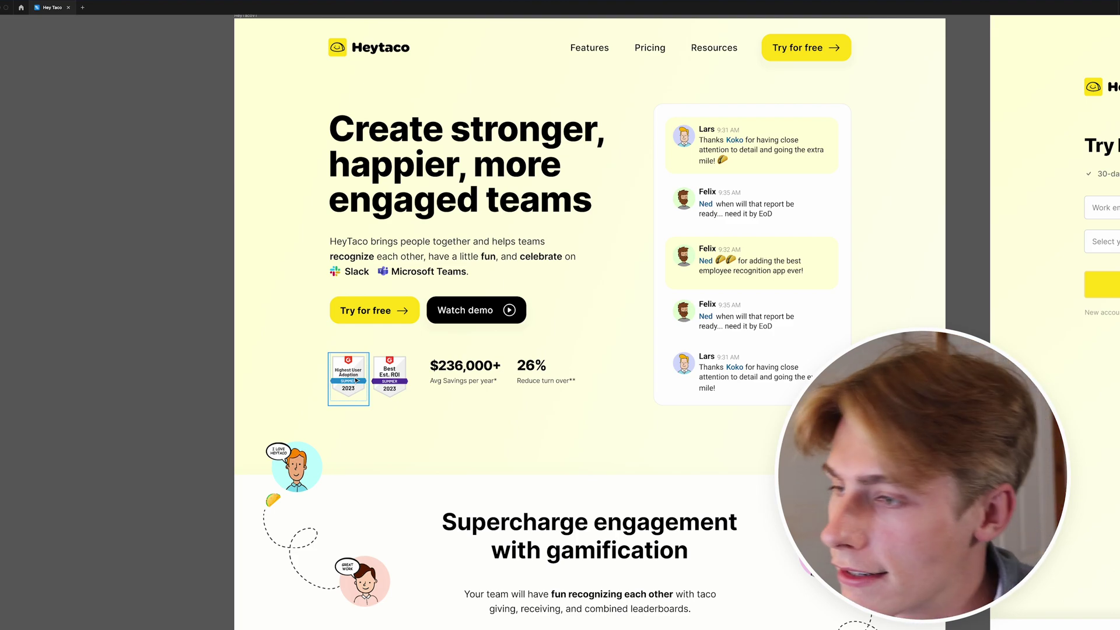
- Examine the award-winning section with its rows of award badges and the start of the features section
{"action": "scroll", "coordinate": [356, 379], "scroll_direction": "down", "scroll_amount": 3}
{"action": "scroll", "coordinate": [355, 381], "scroll_direction": "down", "scroll_amount": 10}
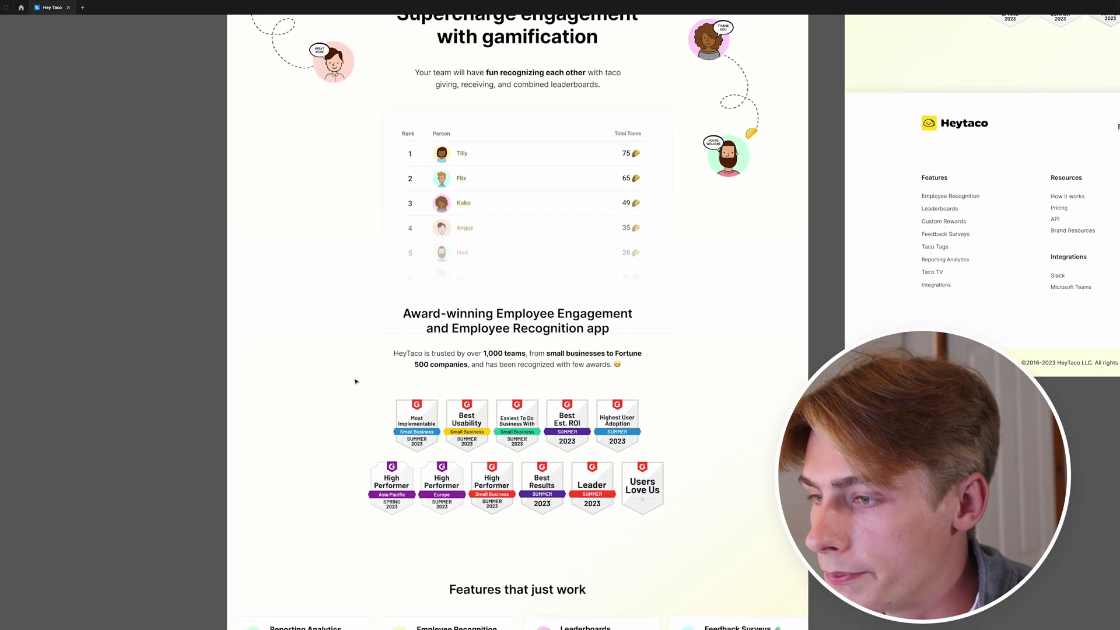
{"action": "scroll", "coordinate": [354, 381], "scroll_direction": "down", "scroll_amount": 3}
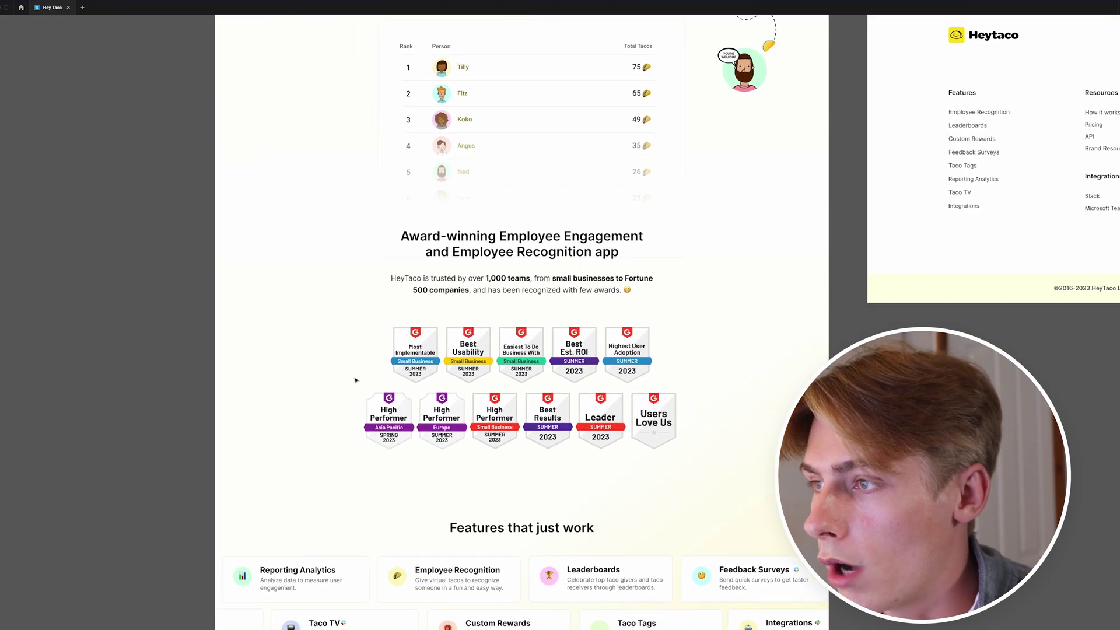
- Examine the redesigned page from the leaderboard and award badges through the feature cards to the start of the testimonials
{"action": "scroll", "coordinate": [397, 168], "scroll_direction": "up", "scroll_amount": 3}
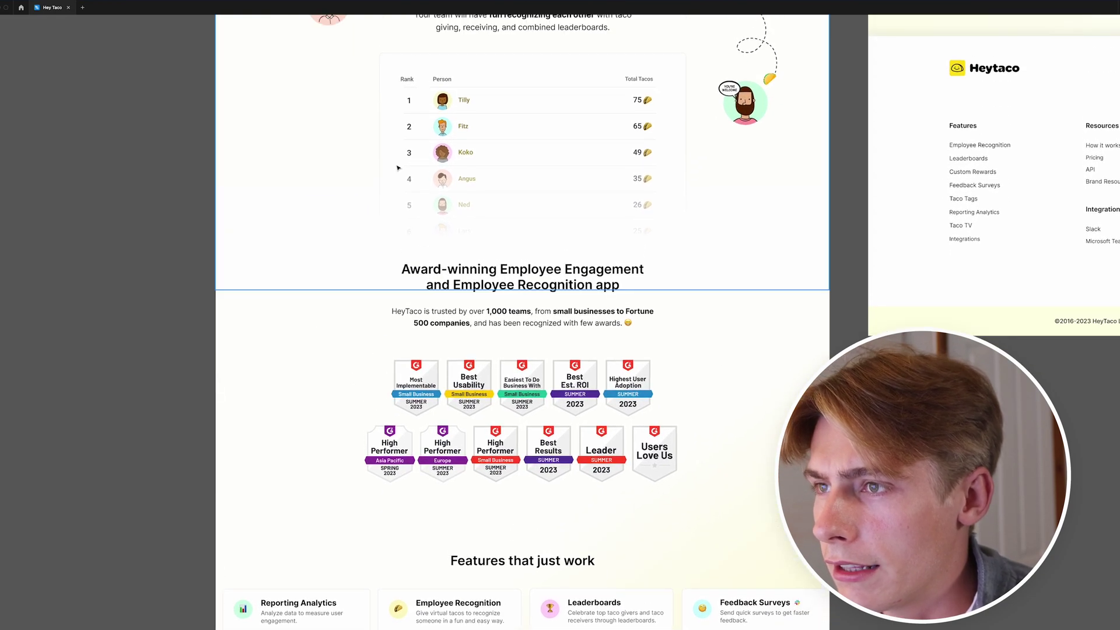
{"action": "left_click", "coordinate": [387, 275]}
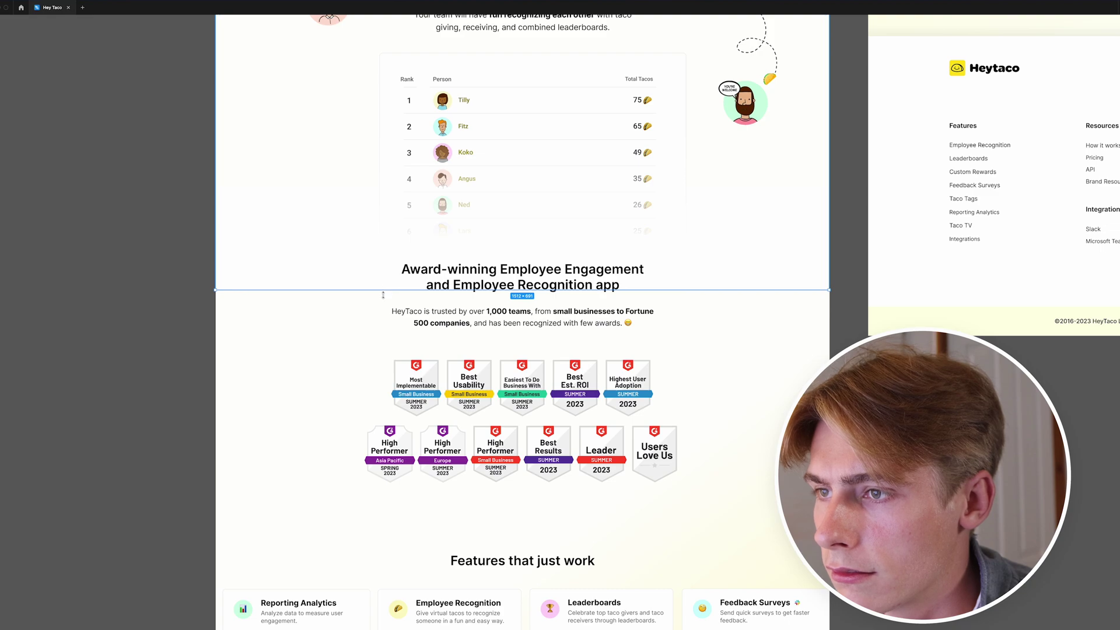
{"action": "left_click", "coordinate": [357, 327]}
{"action": "scroll", "coordinate": [654, 315], "scroll_direction": "down", "scroll_amount": 3}
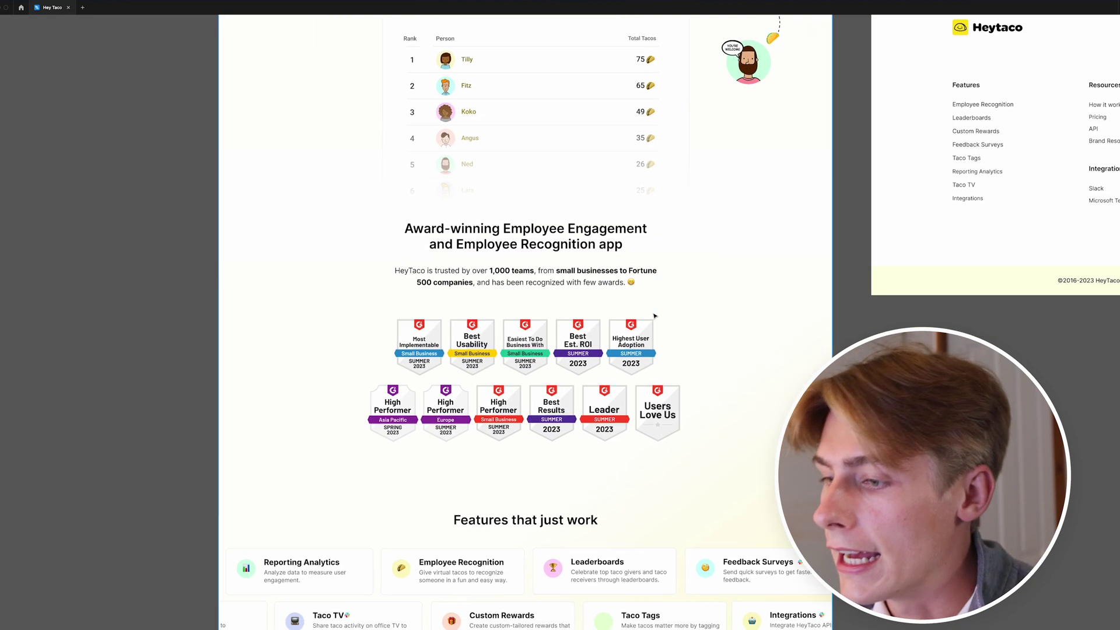
{"action": "scroll", "coordinate": [654, 315], "scroll_direction": "down", "scroll_amount": 2}
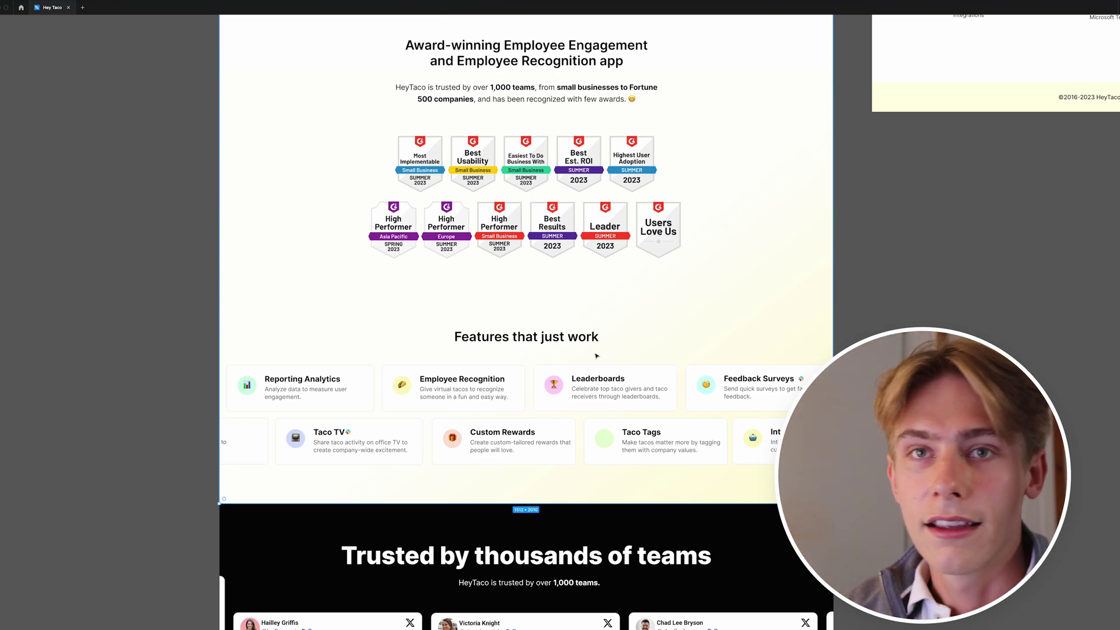
{"action": "scroll", "coordinate": [596, 356], "scroll_direction": "down", "scroll_amount": 2}
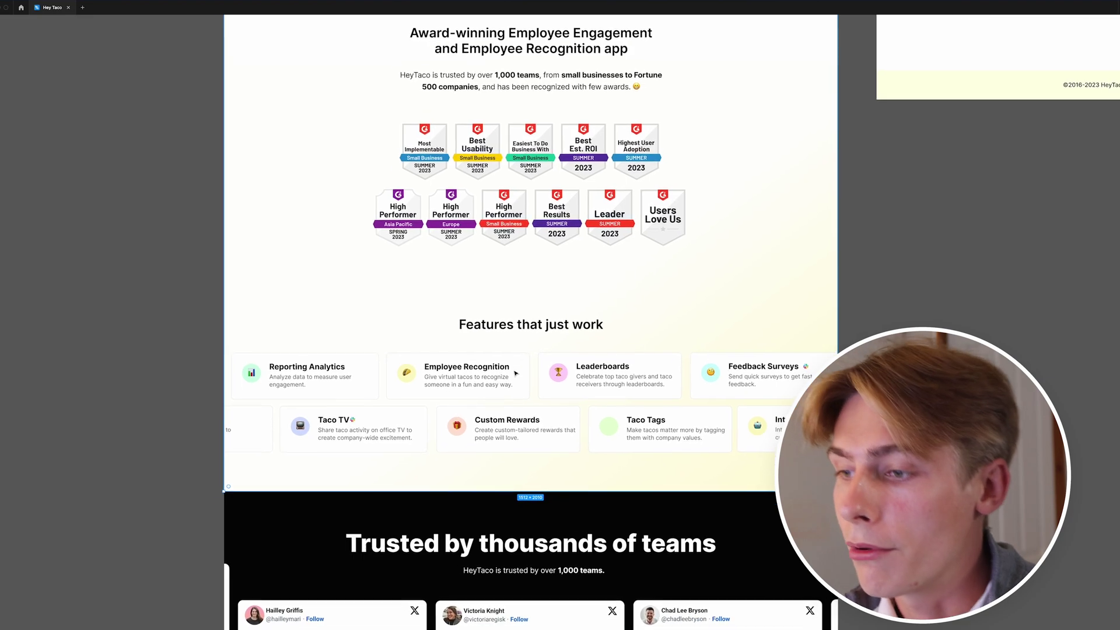
{"action": "scroll", "coordinate": [515, 374], "scroll_direction": "down", "scroll_amount": 5}
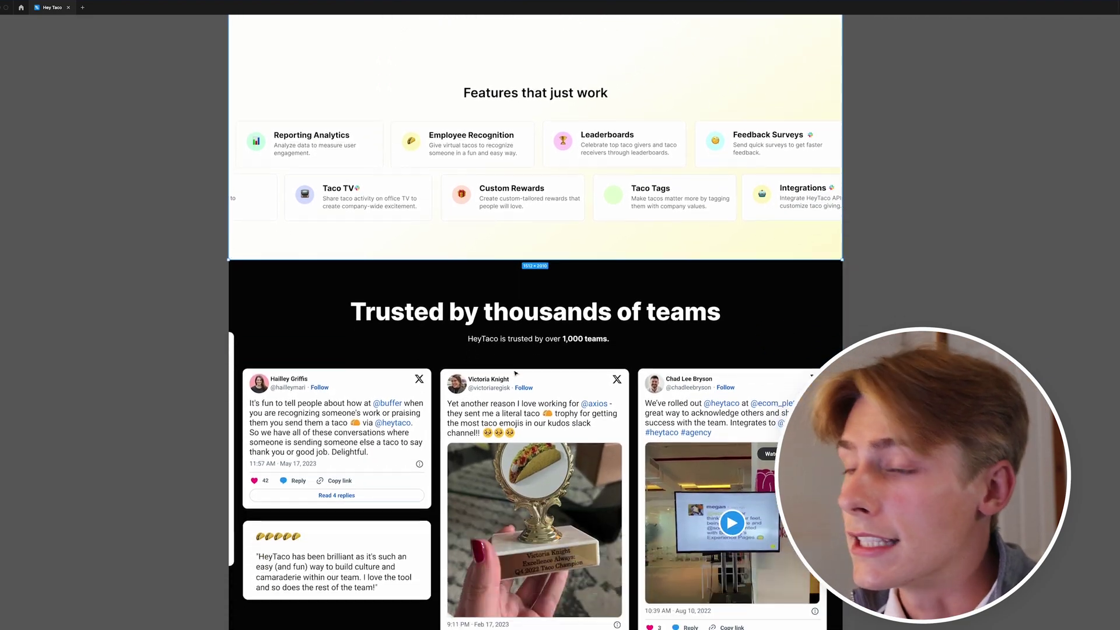
- Move the cut-off testimonial card at the page's left edge down to align its top with the other testimonial cards
{"action": "scroll", "coordinate": [515, 372], "scroll_direction": "down", "scroll_amount": 1}
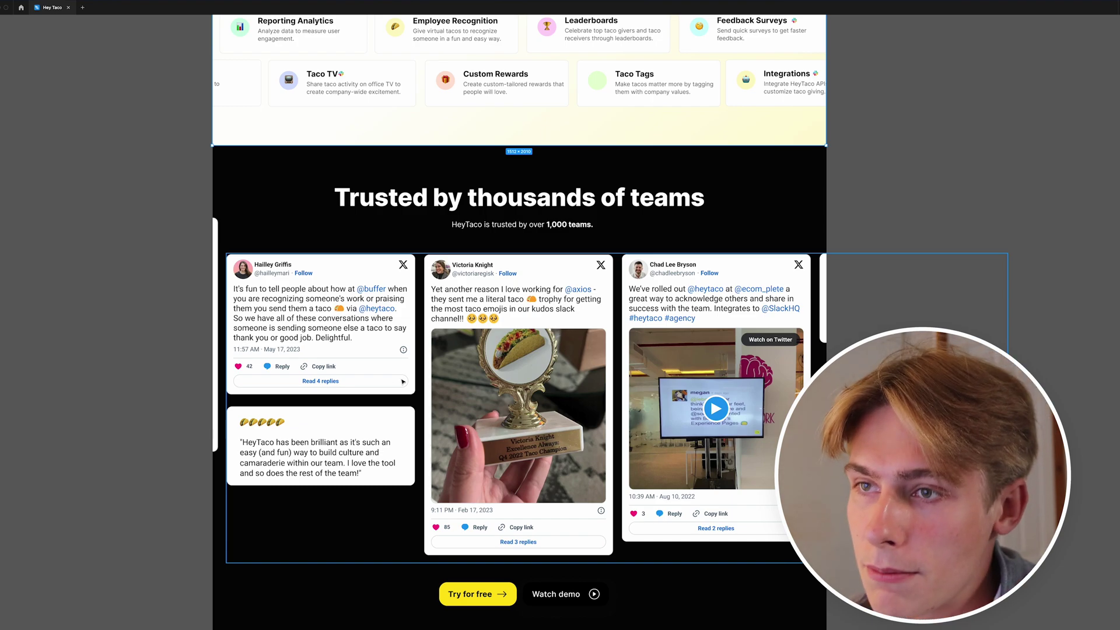
{"action": "left_click", "coordinate": [214, 248]}
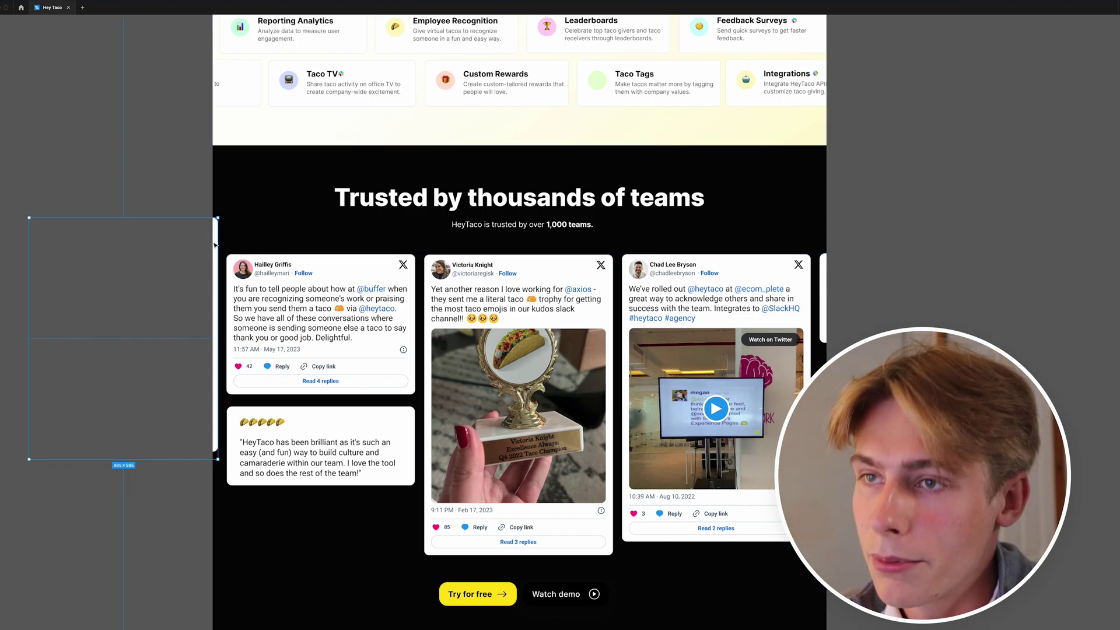
{"action": "left_click_drag", "start_coordinate": [214, 245], "coordinate": [215, 281]}
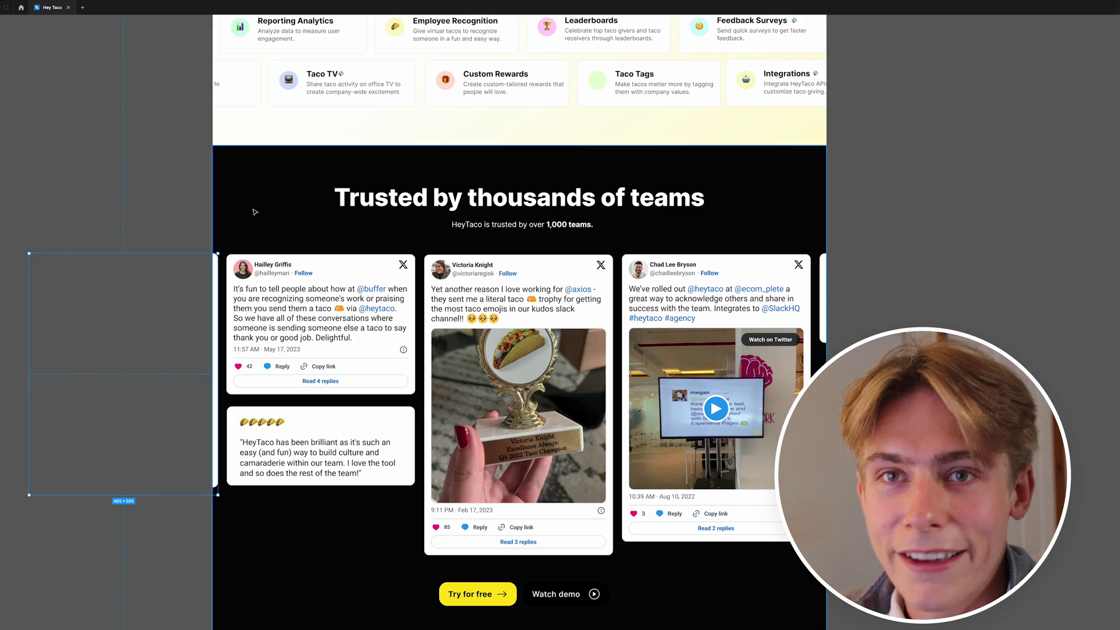
{"action": "left_click", "coordinate": [255, 212]}
{"action": "scroll", "coordinate": [950, 176], "scroll_direction": "down", "scroll_amount": 1}
{"action": "left_click", "coordinate": [949, 177]}
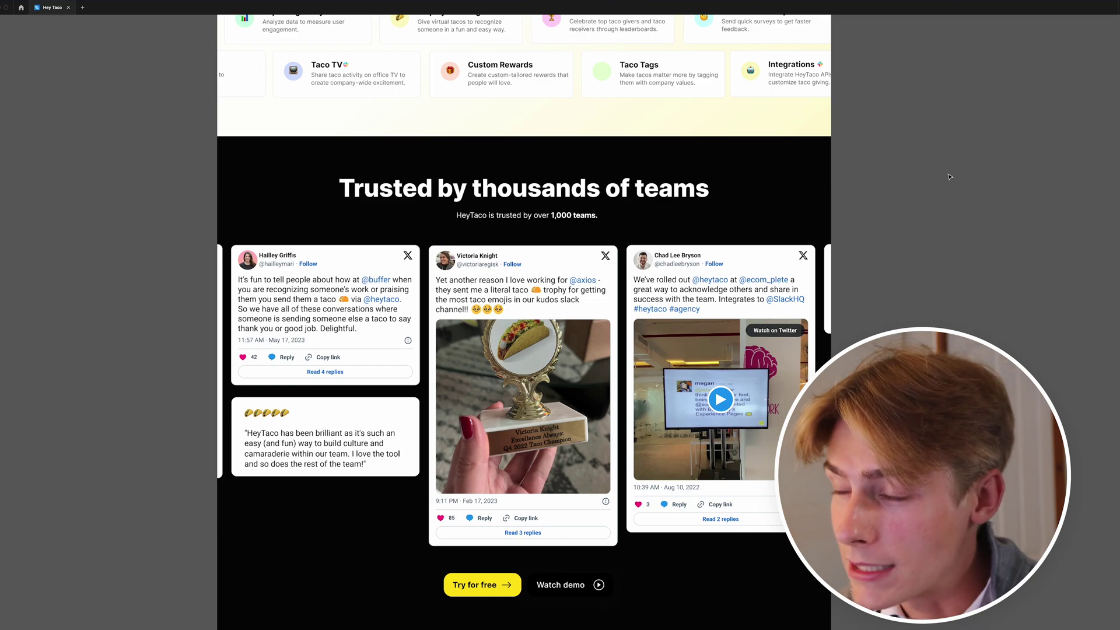
- Examine the testimonials, the demo video section, the closing free-trial banner and the footer of the redesigned landing page
{"action": "scroll", "coordinate": [642, 379], "scroll_direction": "down", "scroll_amount": 1}
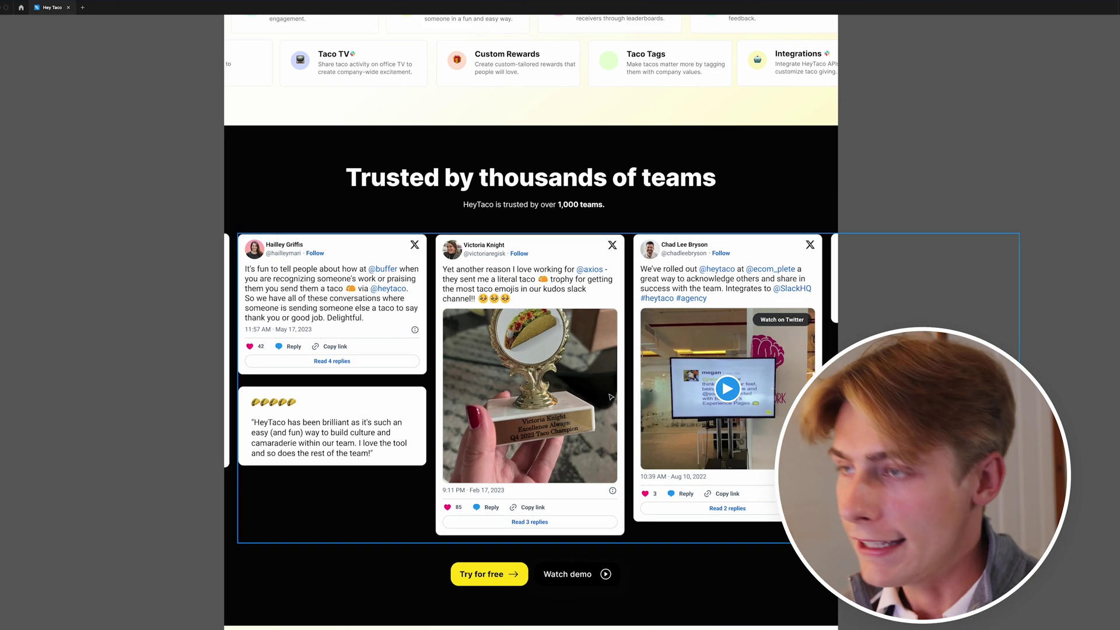
{"action": "scroll", "coordinate": [600, 580], "scroll_direction": "down", "scroll_amount": 10}
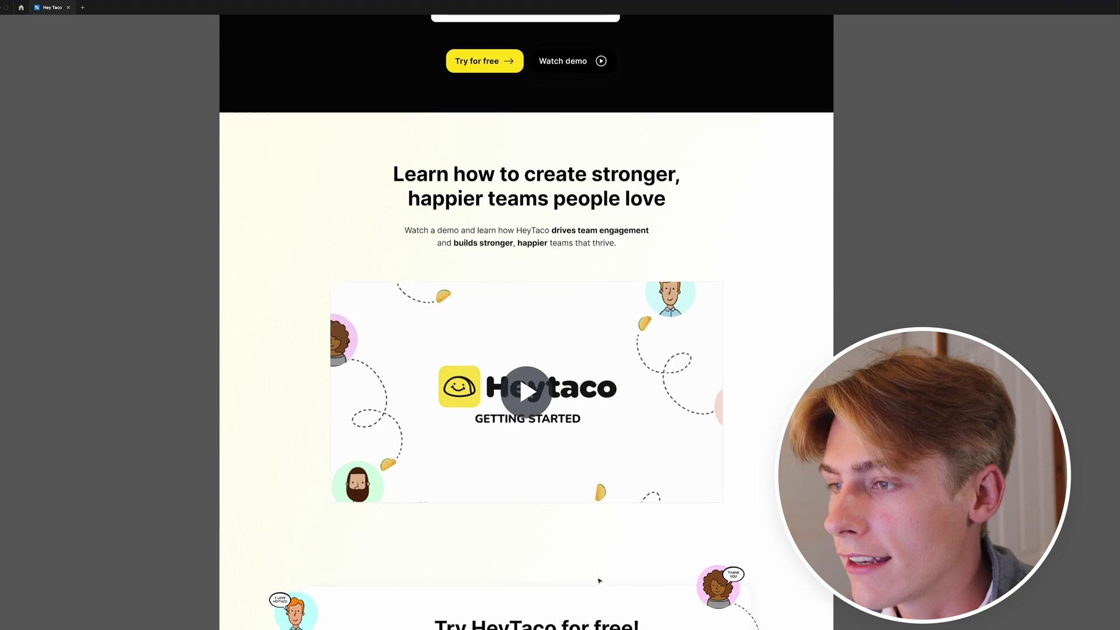
{"action": "scroll", "coordinate": [599, 580], "scroll_direction": "down", "scroll_amount": 1}
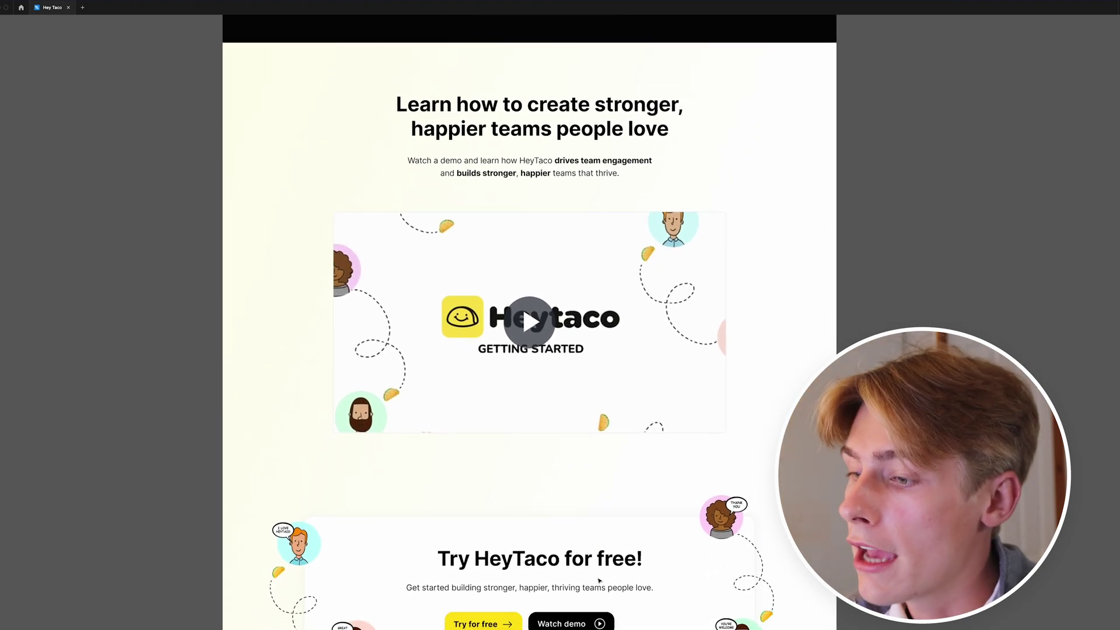
{"action": "scroll", "coordinate": [600, 579], "scroll_direction": "down", "scroll_amount": 3}
{"action": "scroll", "coordinate": [497, 555], "scroll_direction": "down", "scroll_amount": 3}
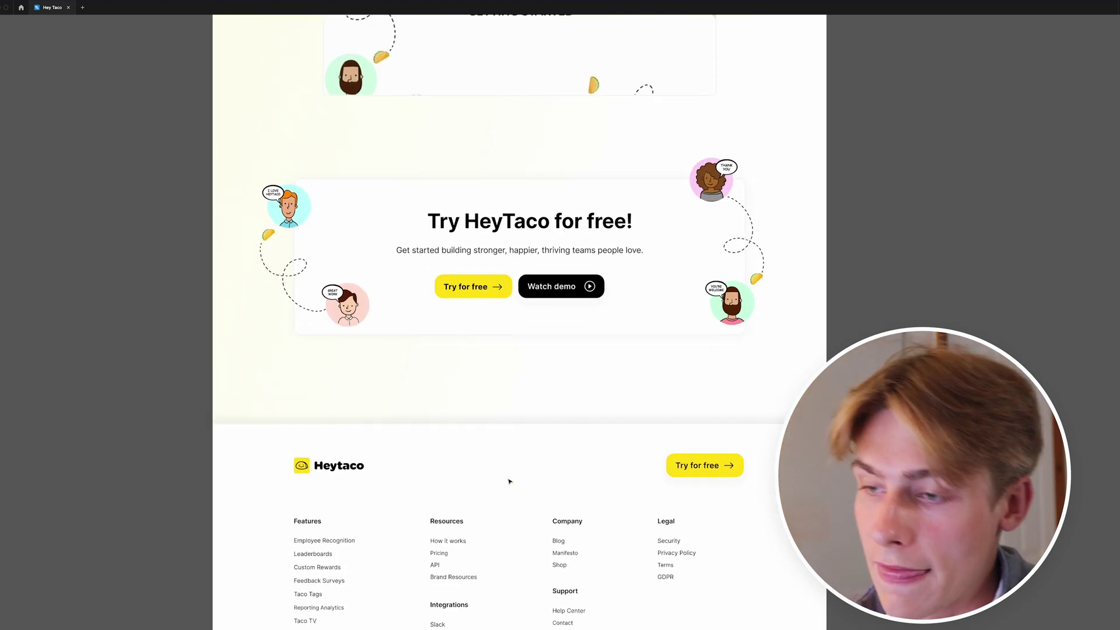
{"action": "scroll", "coordinate": [509, 482], "scroll_direction": "down", "scroll_amount": 1}
{"action": "scroll", "coordinate": [509, 481], "scroll_direction": "down", "scroll_amount": 3}
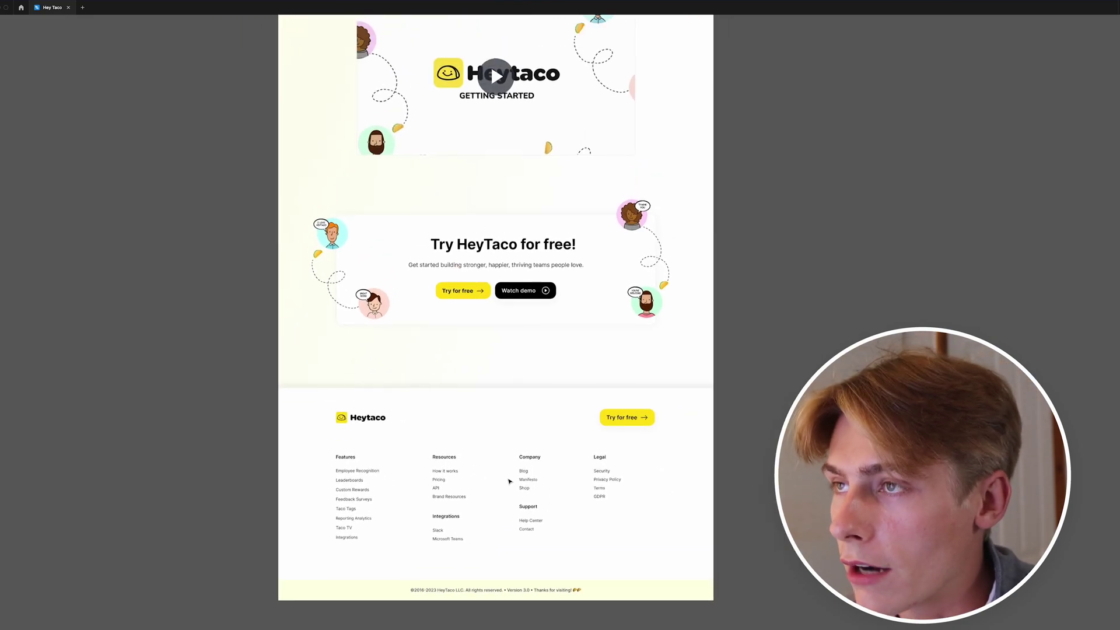
- Go from the landing page footer to the Signup frame and examine its trial form, product preview and award badges
{"action": "scroll", "coordinate": [509, 481], "scroll_direction": "up", "scroll_amount": 5}
{"action": "scroll", "coordinate": [509, 350], "scroll_direction": "down", "scroll_amount": 3}
{"action": "scroll", "coordinate": [509, 279], "scroll_direction": "up", "scroll_amount": 5}
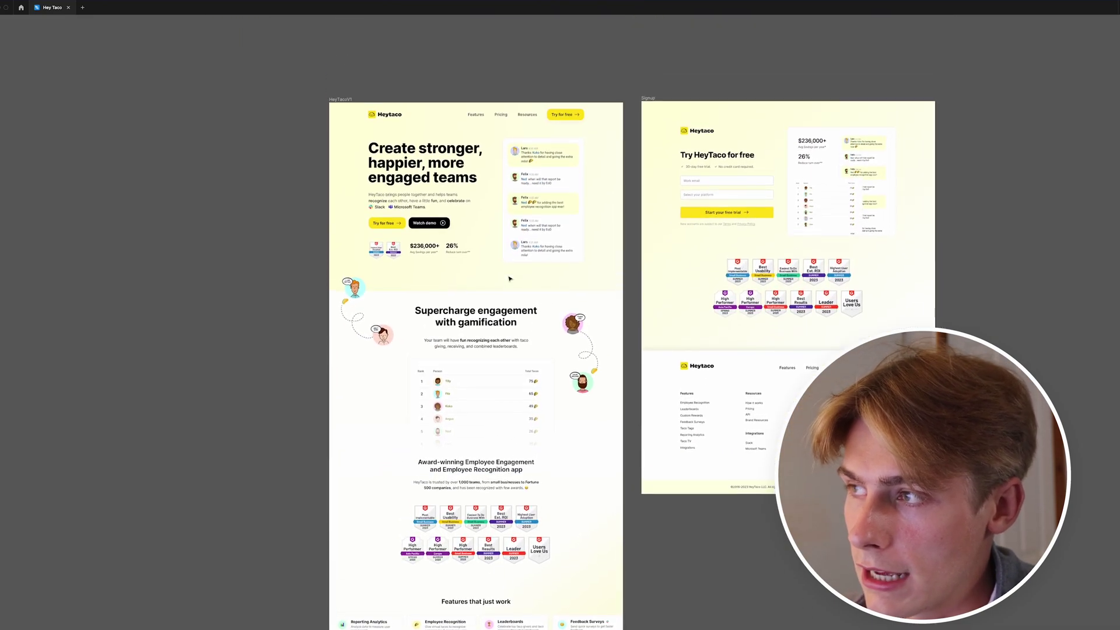
{"action": "scroll", "coordinate": [509, 279], "scroll_direction": "up", "scroll_amount": 5}
{"action": "scroll", "coordinate": [510, 278], "scroll_direction": "down", "scroll_amount": 3}
{"action": "scroll", "coordinate": [616, 223], "scroll_direction": "right", "scroll_amount": 5}
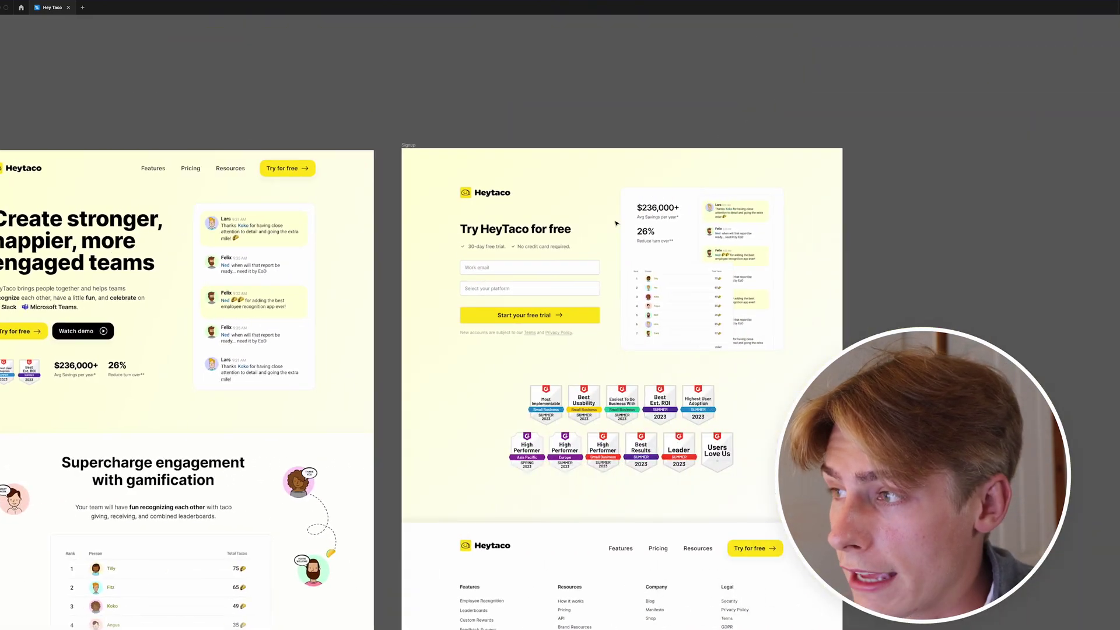
{"action": "scroll", "coordinate": [616, 223], "scroll_direction": "up", "scroll_amount": 5}
{"action": "scroll", "coordinate": [616, 224], "scroll_direction": "right", "scroll_amount": 3}
{"action": "scroll", "coordinate": [616, 224], "scroll_direction": "down", "scroll_amount": 2}
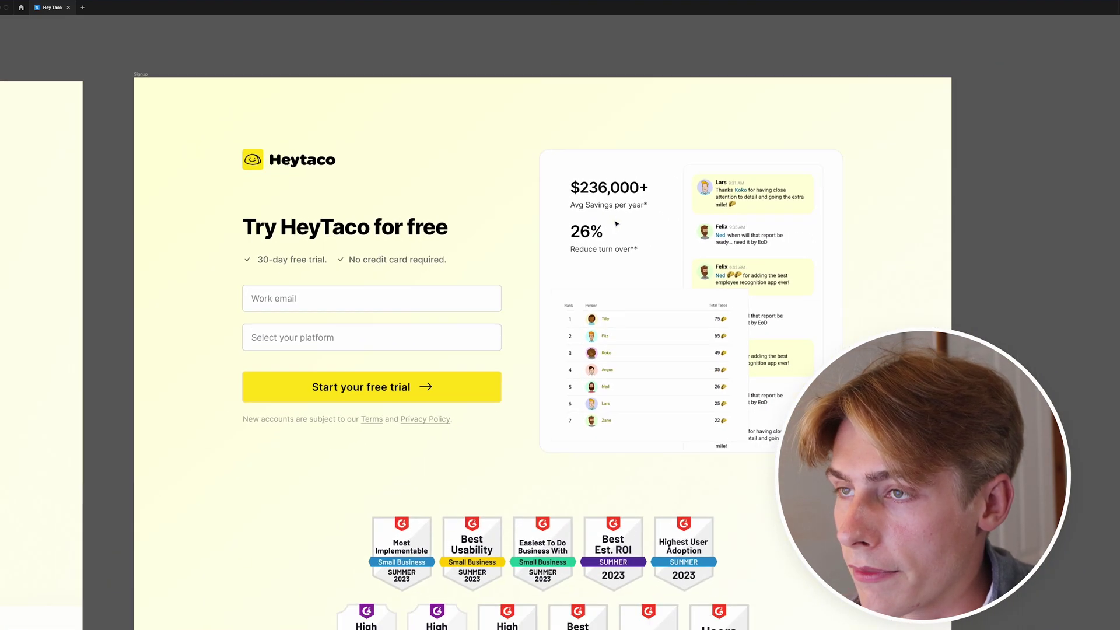
{"action": "scroll", "coordinate": [616, 223], "scroll_direction": "down", "scroll_amount": 2}
- Go through the original heytaco.com free-trial flow in the browser, choosing Slack as the platform, and close the browser page
{"action": "key", "text": "ctrl+super+f"}
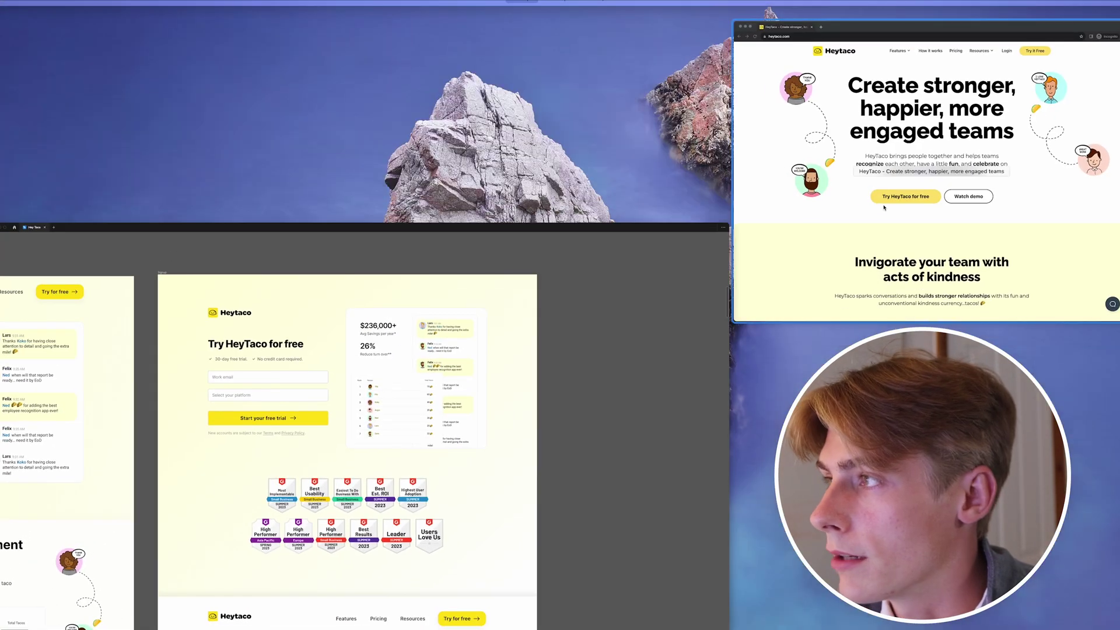
{"action": "left_click", "coordinate": [884, 207]}
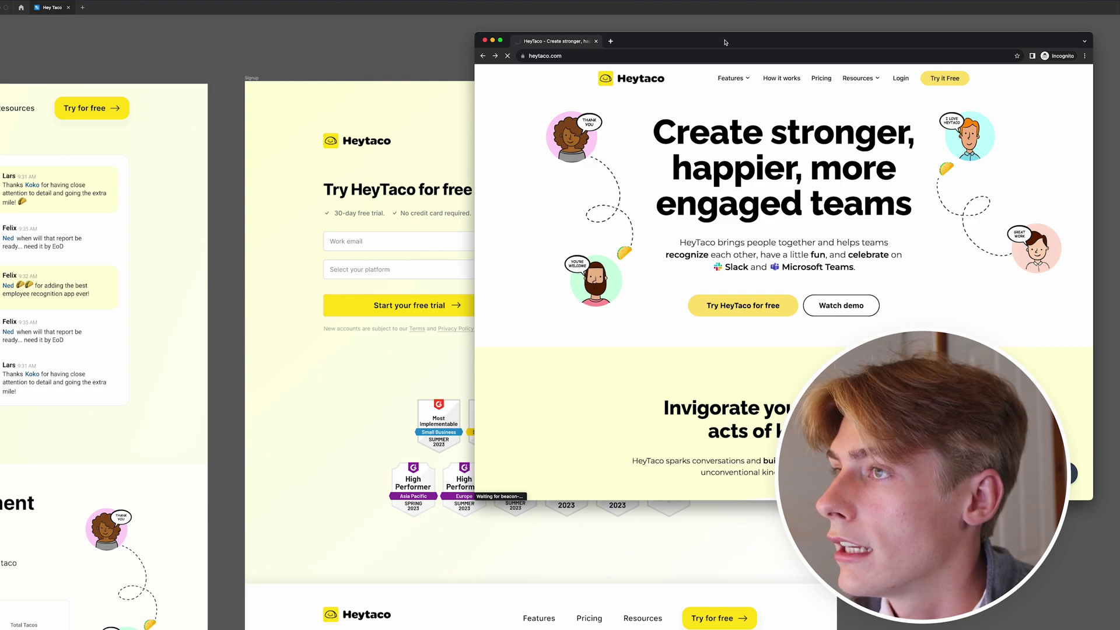
{"action": "left_click_drag", "start_coordinate": [725, 42], "coordinate": [561, 37]}
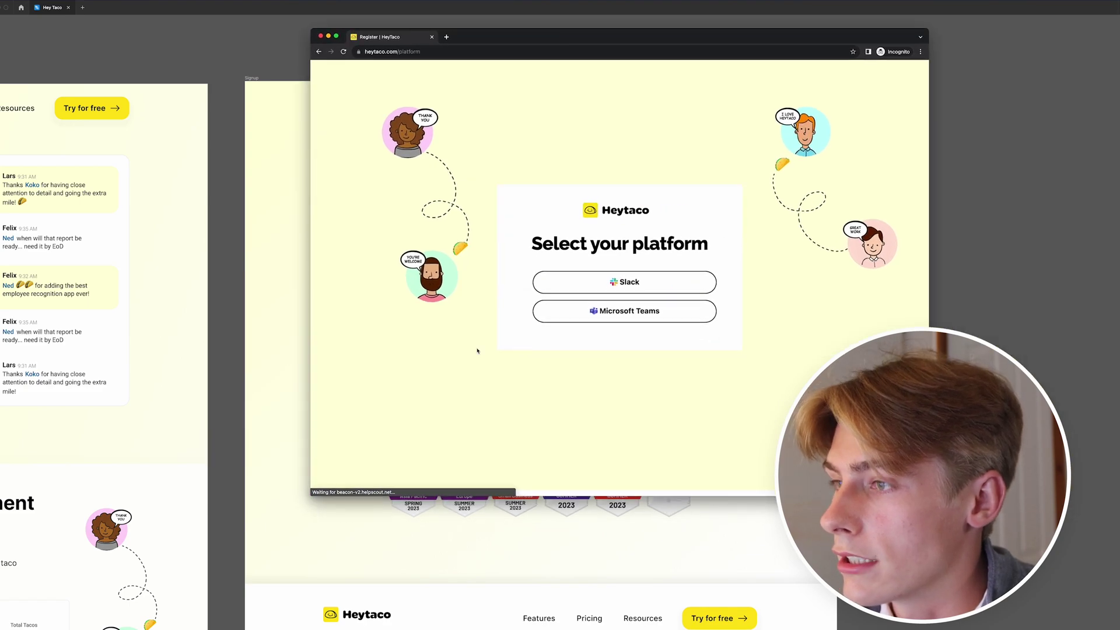
{"action": "left_click", "coordinate": [699, 290]}
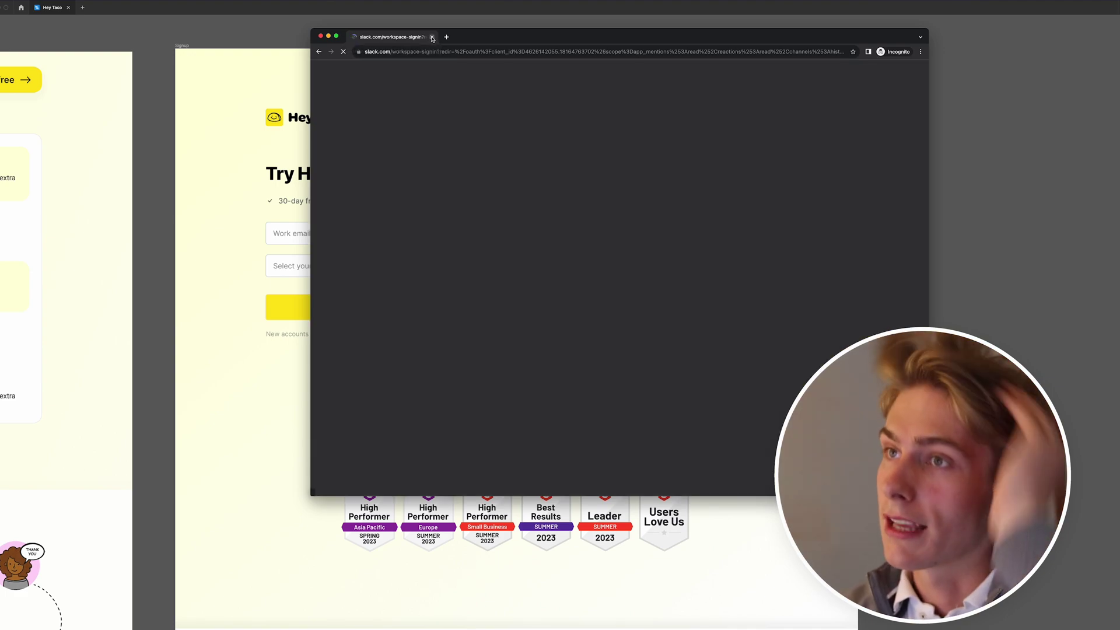
{"action": "left_click", "coordinate": [432, 37]}
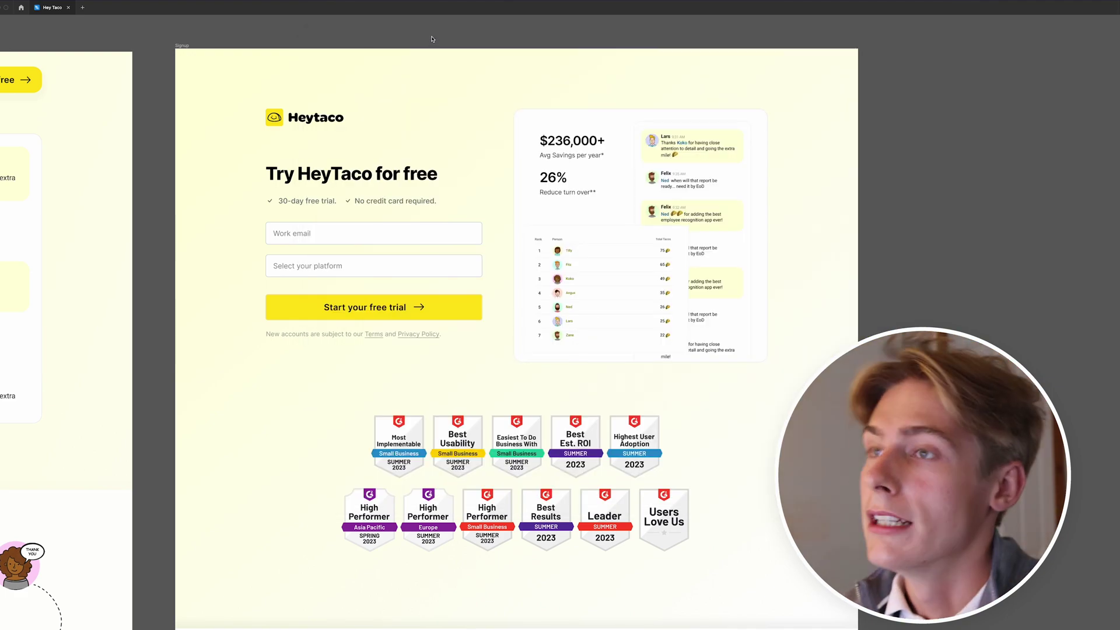
- Inspect the Signup frame's overall layout, comparing the form with the statistics, leaderboard and message preview card
{"action": "scroll", "coordinate": [426, 148], "scroll_direction": "down", "scroll_amount": 3}
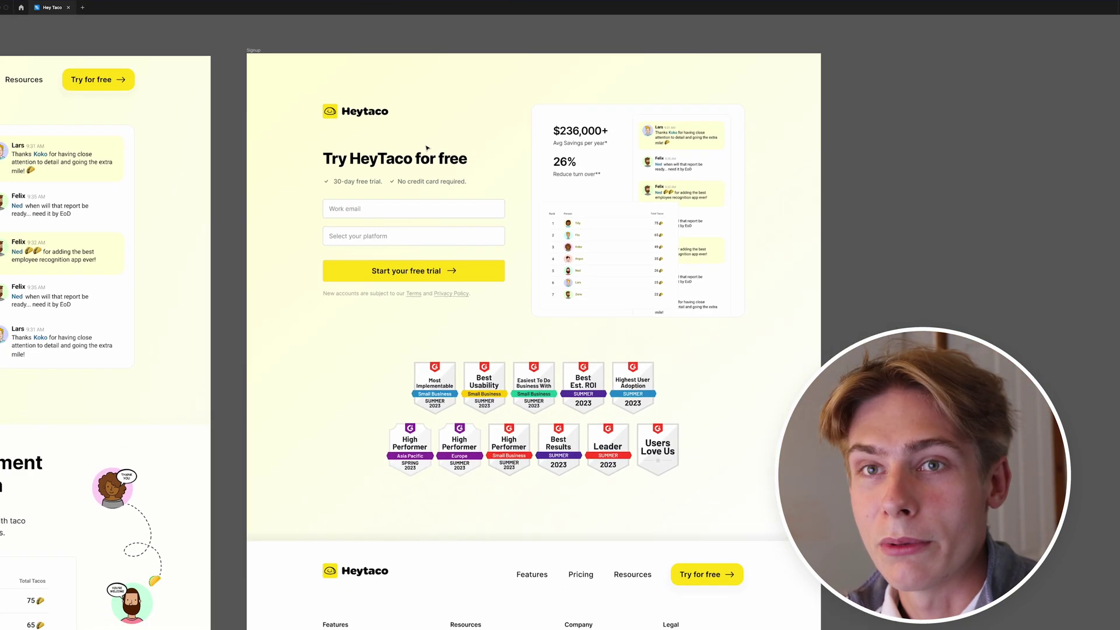
{"action": "scroll", "coordinate": [424, 225], "scroll_direction": "up", "scroll_amount": 3}
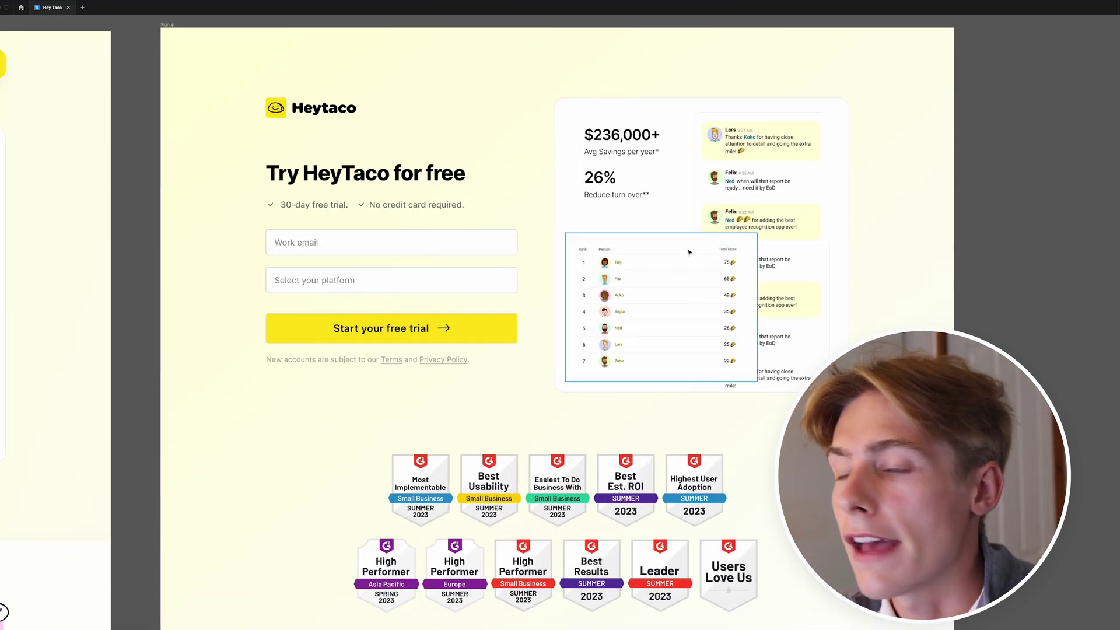
{"action": "scroll", "coordinate": [680, 440], "scroll_direction": "up", "scroll_amount": 1}
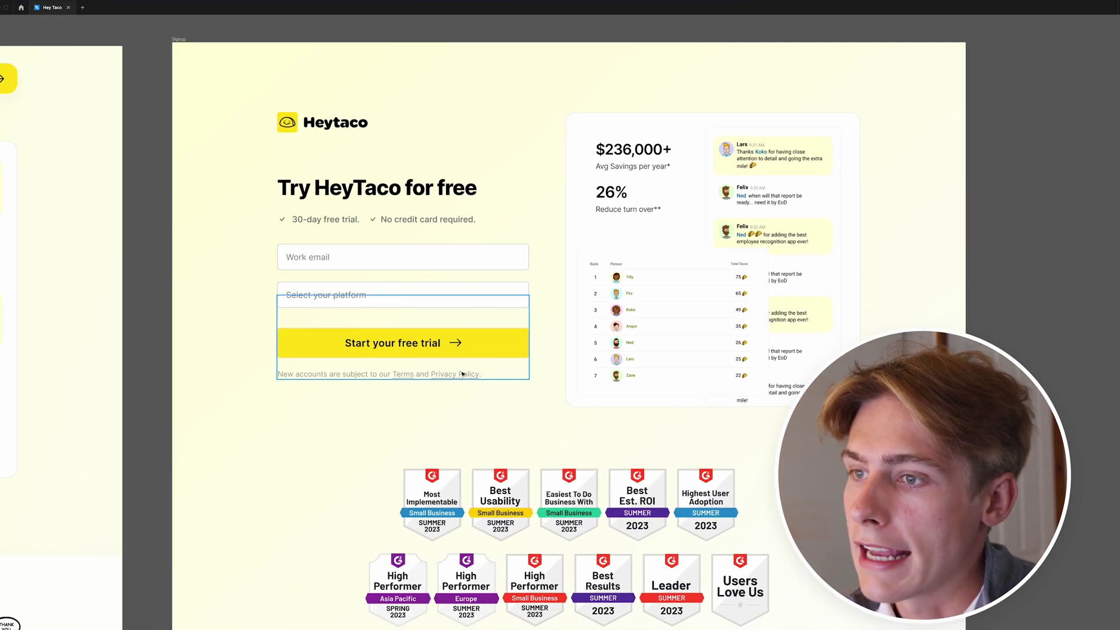
{"action": "scroll", "coordinate": [669, 424], "scroll_direction": "down", "scroll_amount": 3}
{"action": "scroll", "coordinate": [672, 369], "scroll_direction": "down", "scroll_amount": 3}
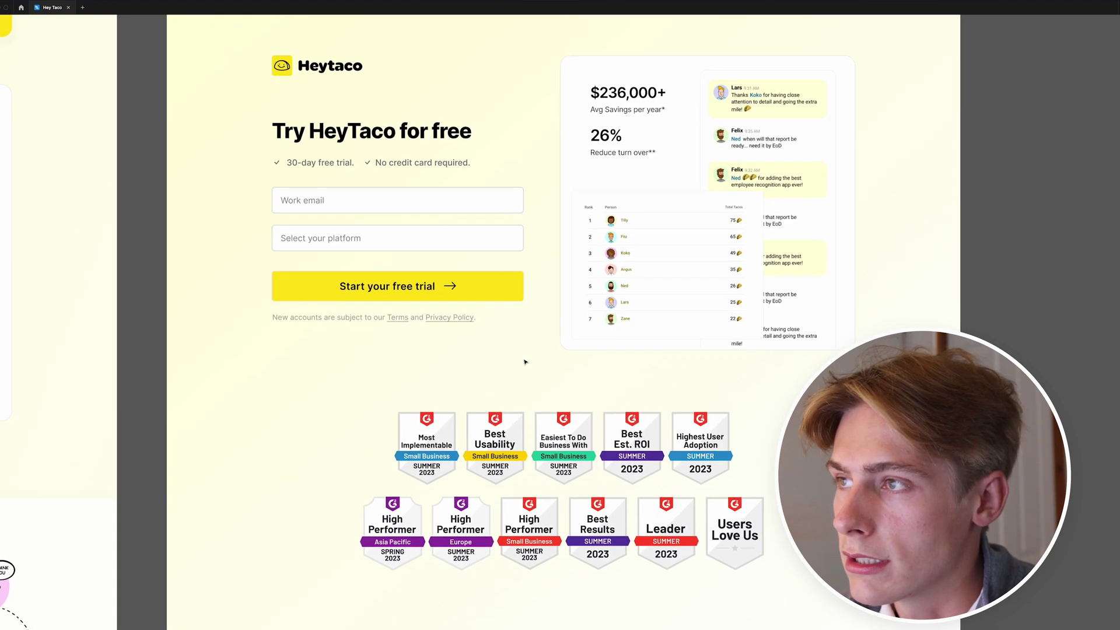
{"action": "scroll", "coordinate": [659, 182], "scroll_direction": "up", "scroll_amount": 3}
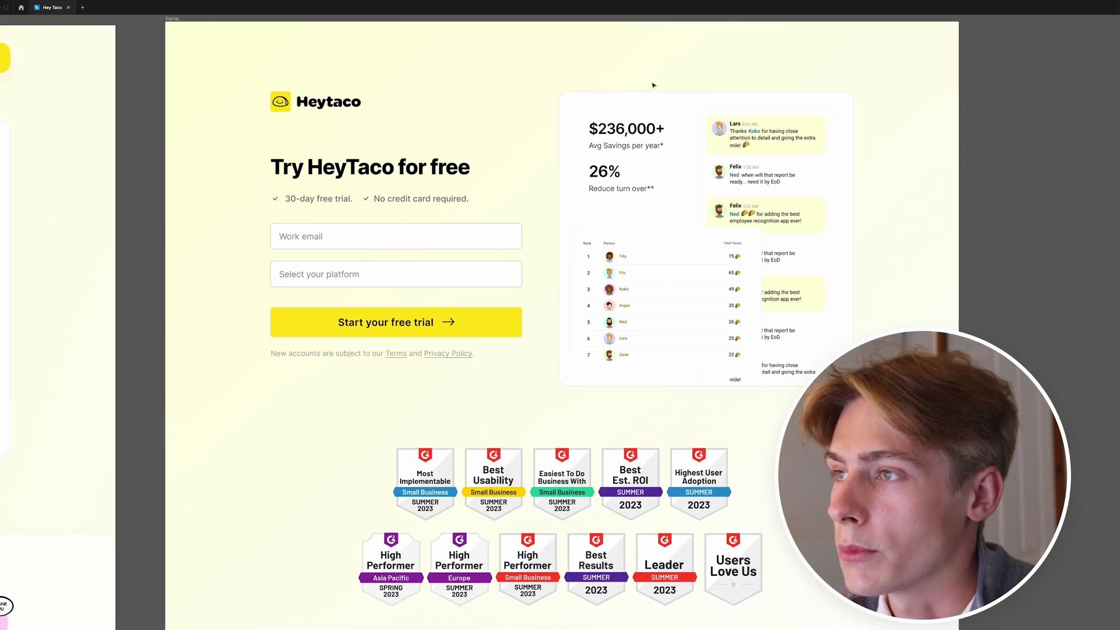
{"action": "scroll", "coordinate": [342, 287], "scroll_direction": "up", "scroll_amount": 1}
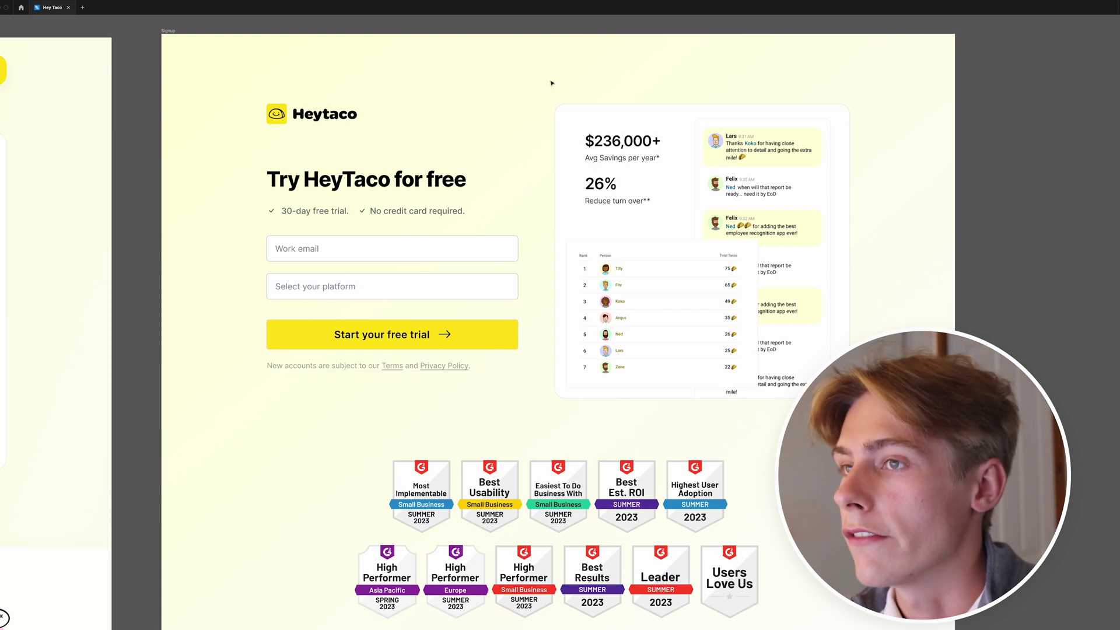
{"action": "scroll", "coordinate": [594, 225], "scroll_direction": "down", "scroll_amount": 2}
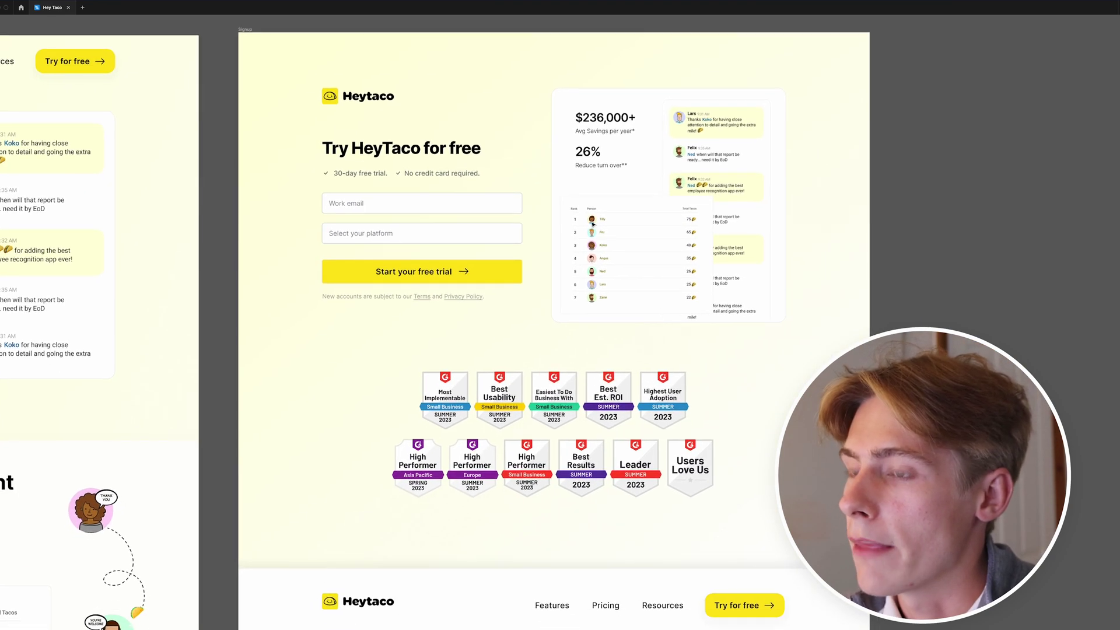
- Review the Signup frame's work email and platform fields, trial button and award badges down to the footer
{"action": "scroll", "coordinate": [593, 224], "scroll_direction": "up", "scroll_amount": 1}
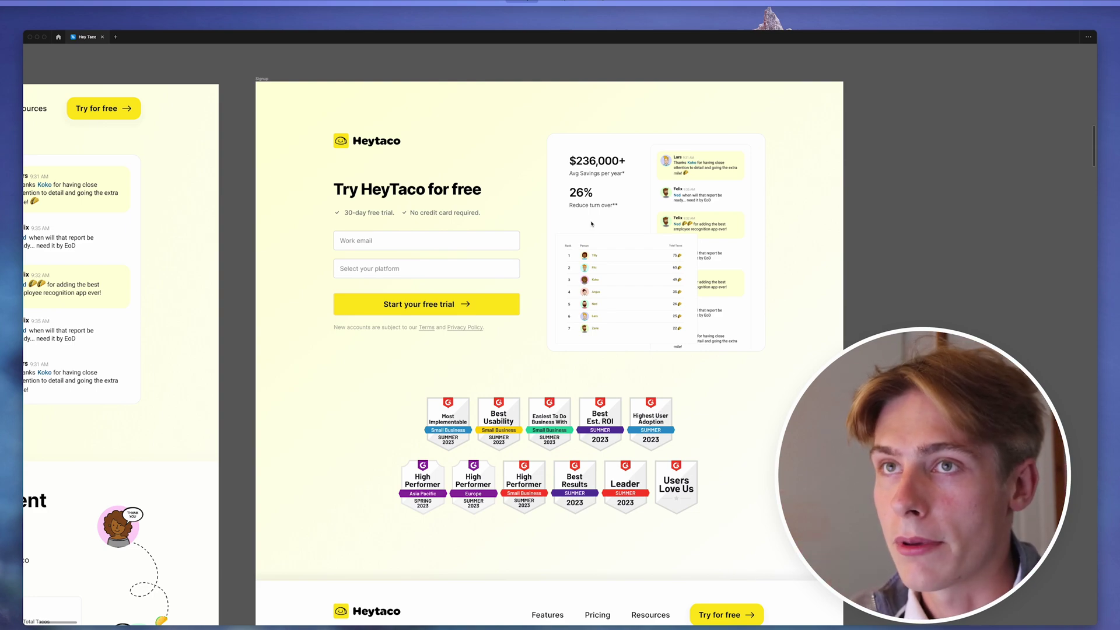
{"action": "left_click", "coordinate": [461, 236]}
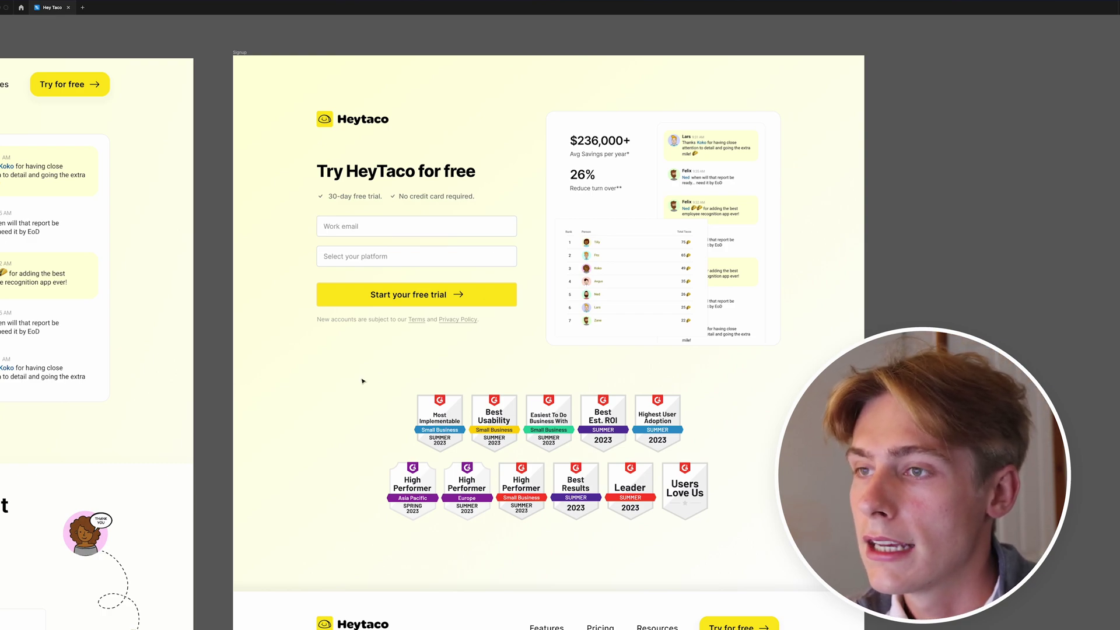
{"action": "left_click", "coordinate": [356, 297]}
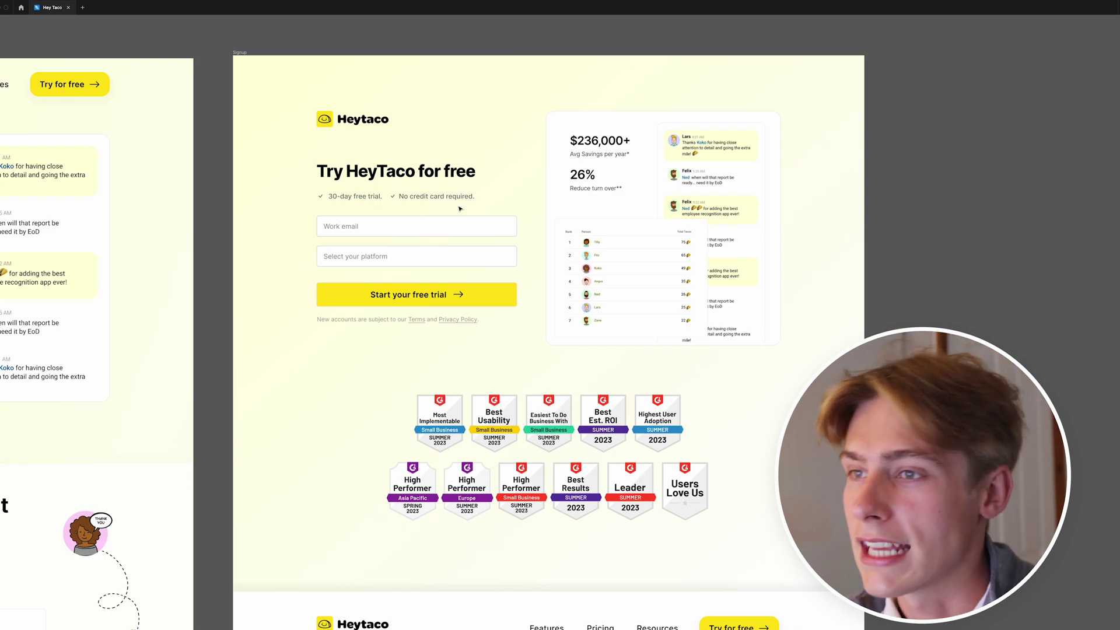
{"action": "scroll", "coordinate": [432, 243], "scroll_direction": "down", "scroll_amount": 1}
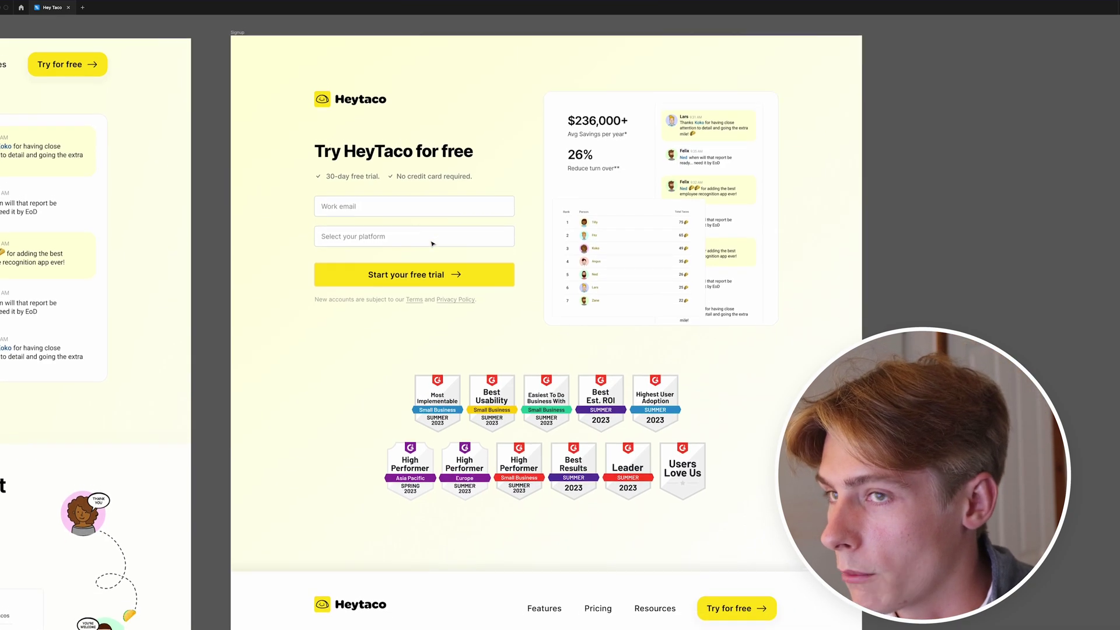
{"action": "scroll", "coordinate": [432, 243], "scroll_direction": "down", "scroll_amount": 1}
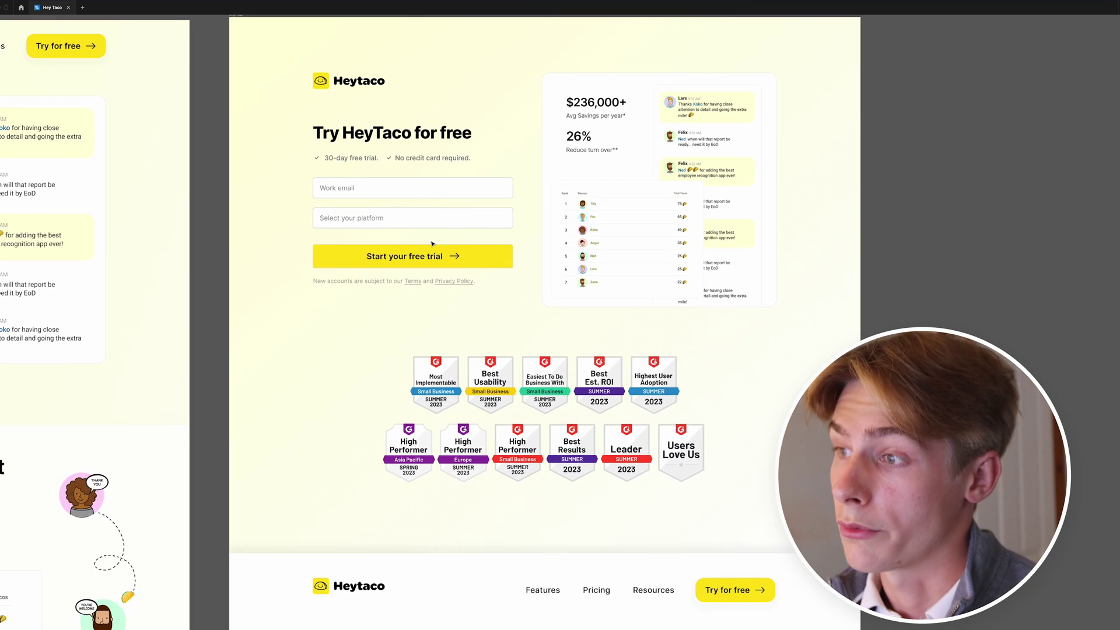
- Compare the HeyTaco landing page frame with the Signup frame, reviewing the hero, gamification leaderboard, award badges and features sections
{"action": "scroll", "coordinate": [431, 243], "scroll_direction": "down", "scroll_amount": 3}
{"action": "scroll", "coordinate": [432, 243], "scroll_direction": "left", "scroll_amount": 5}
{"action": "scroll", "coordinate": [432, 243], "scroll_direction": "up", "scroll_amount": 2}
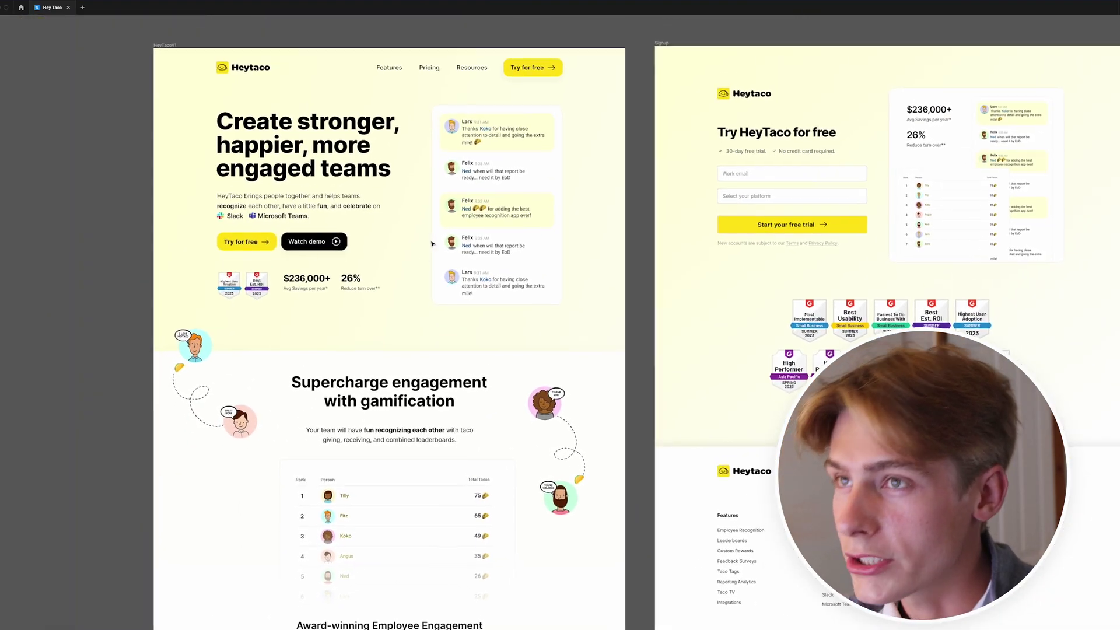
{"action": "scroll", "coordinate": [432, 243], "scroll_direction": "down", "scroll_amount": 5}
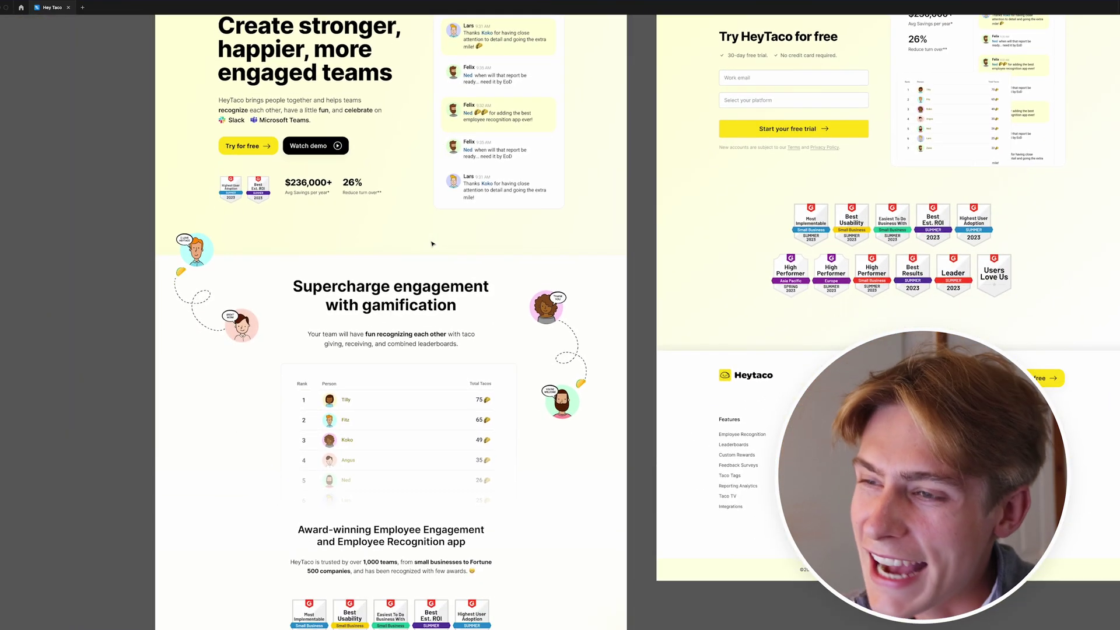
{"action": "scroll", "coordinate": [431, 243], "scroll_direction": "down", "scroll_amount": 20}
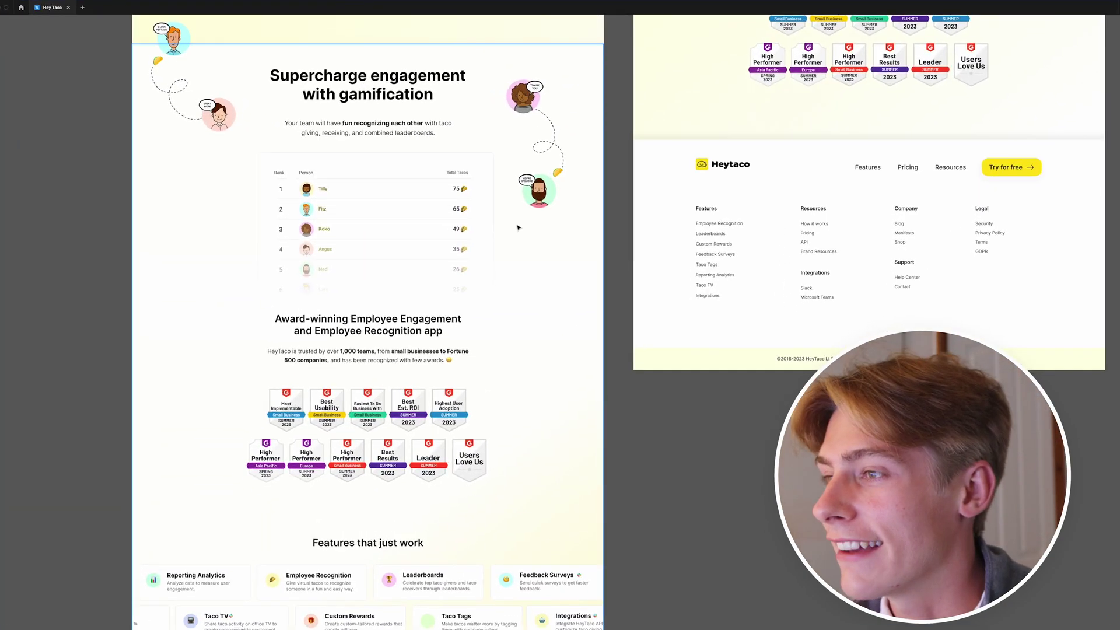
- In the browser, open the £249 landing page redesign offer, review its inclusions, bonuses and example designs, and return to the portfolio home page
{"action": "left_click", "coordinate": [502, 232]}
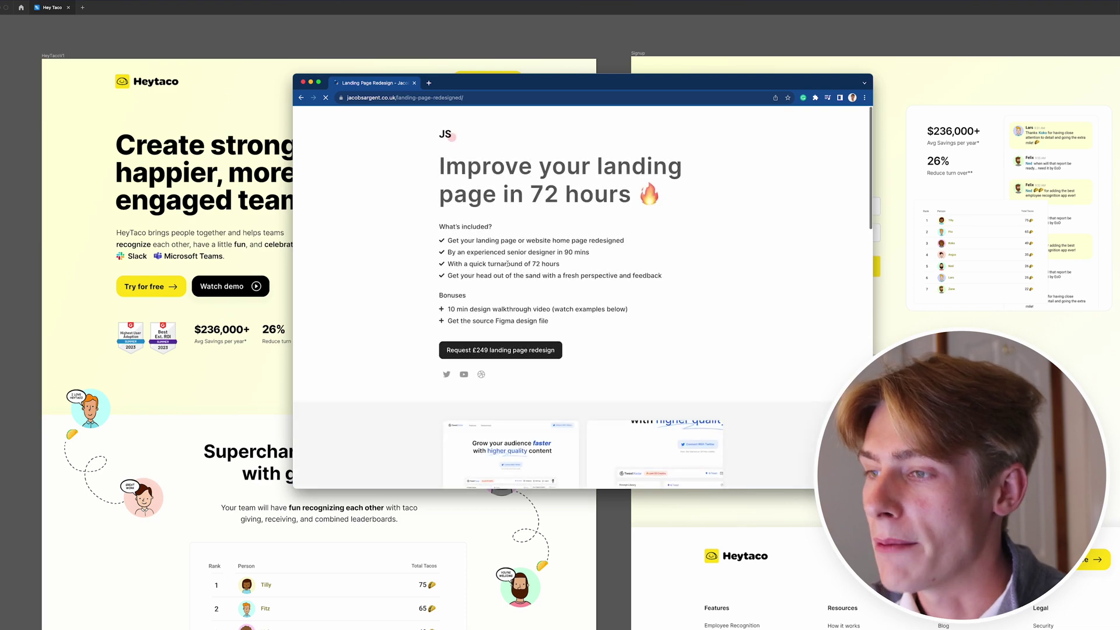
{"action": "scroll", "coordinate": [508, 267], "scroll_direction": "down", "scroll_amount": 3}
{"action": "scroll", "coordinate": [508, 267], "scroll_direction": "up", "scroll_amount": 2}
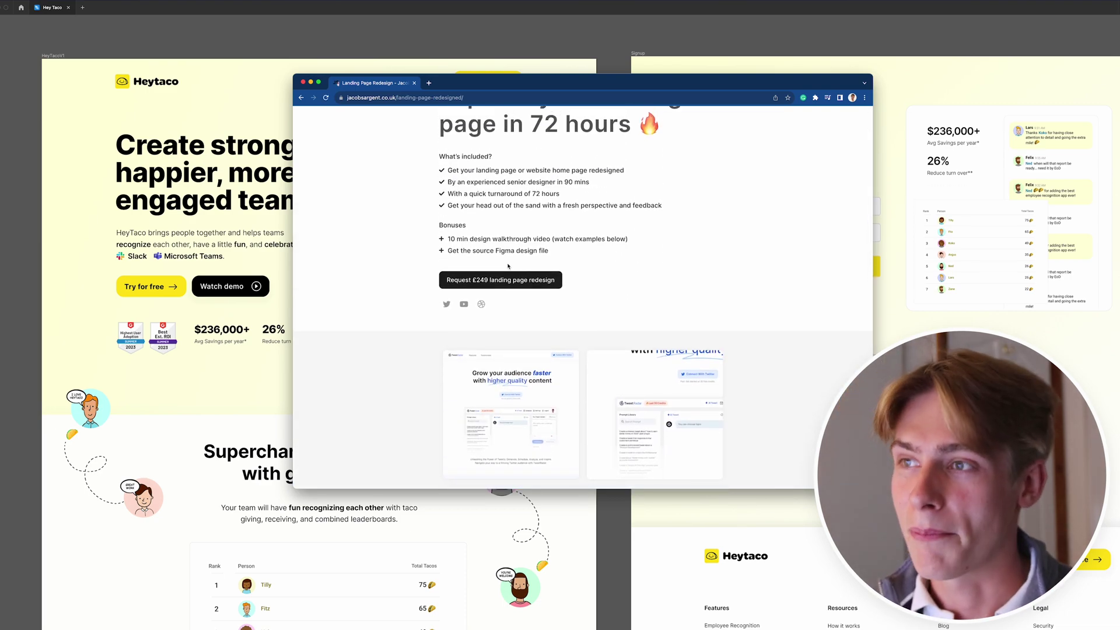
{"action": "scroll", "coordinate": [508, 266], "scroll_direction": "up", "scroll_amount": 2}
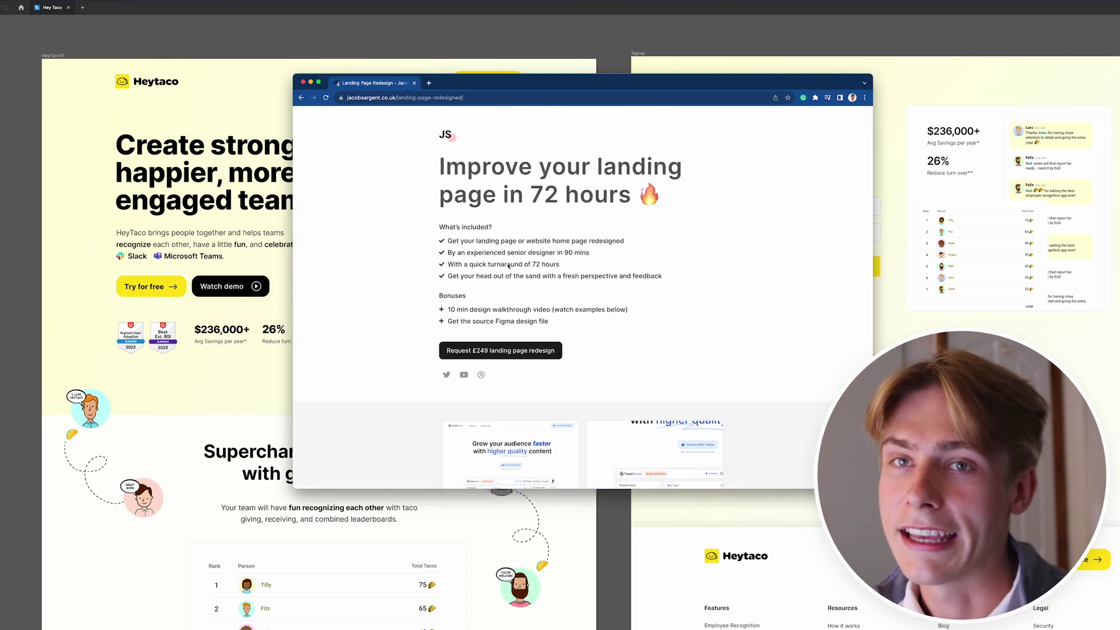
{"action": "scroll", "coordinate": [508, 264], "scroll_direction": "down", "scroll_amount": 2}
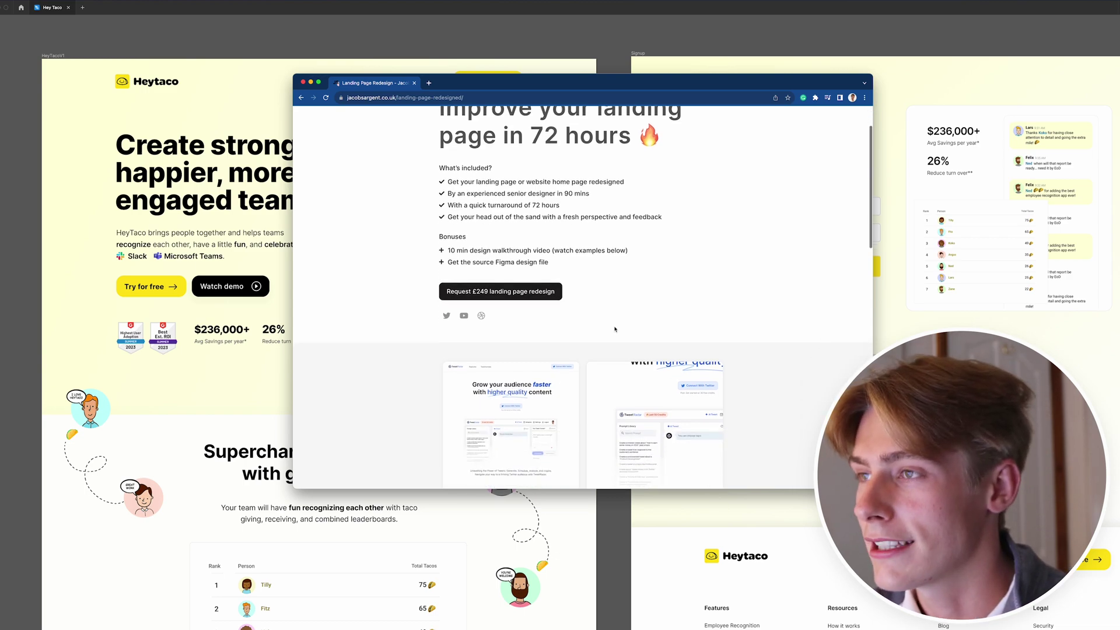
{"action": "scroll", "coordinate": [388, 155], "scroll_direction": "up", "scroll_amount": 2}
{"action": "left_click", "coordinate": [301, 98]}
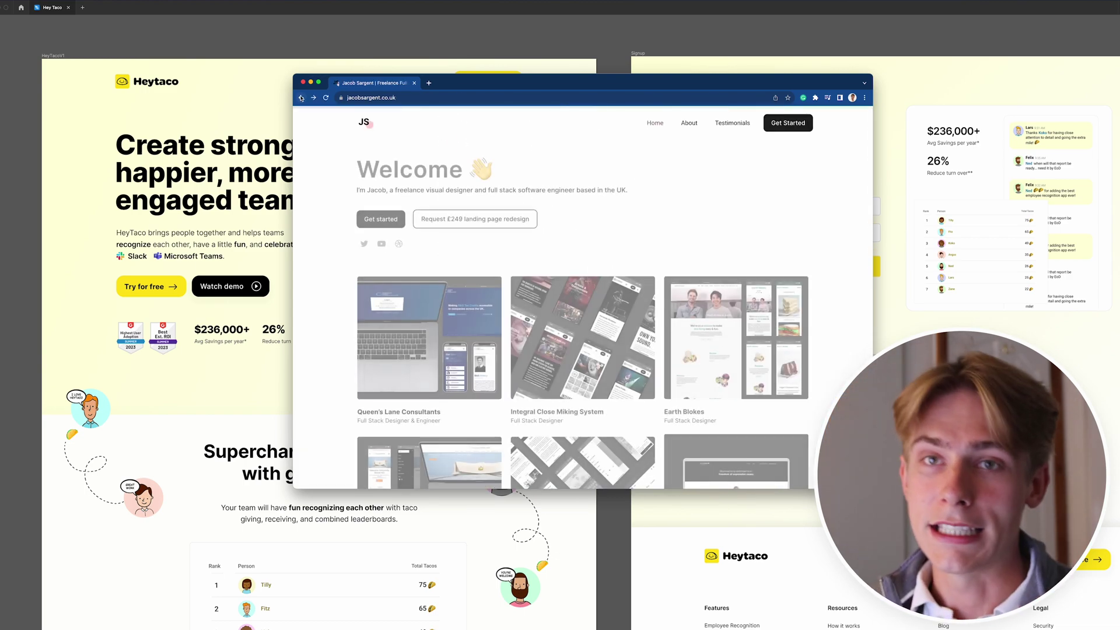